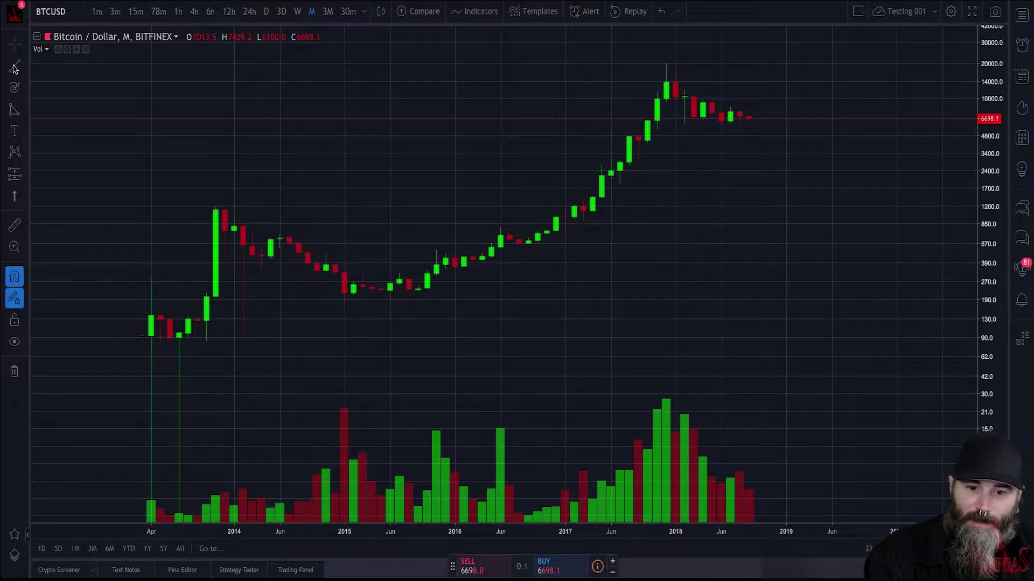
Pick the Trend Line tool from the line drawing tools flyout.
{"action": "left_click", "coordinate": [15, 67]}
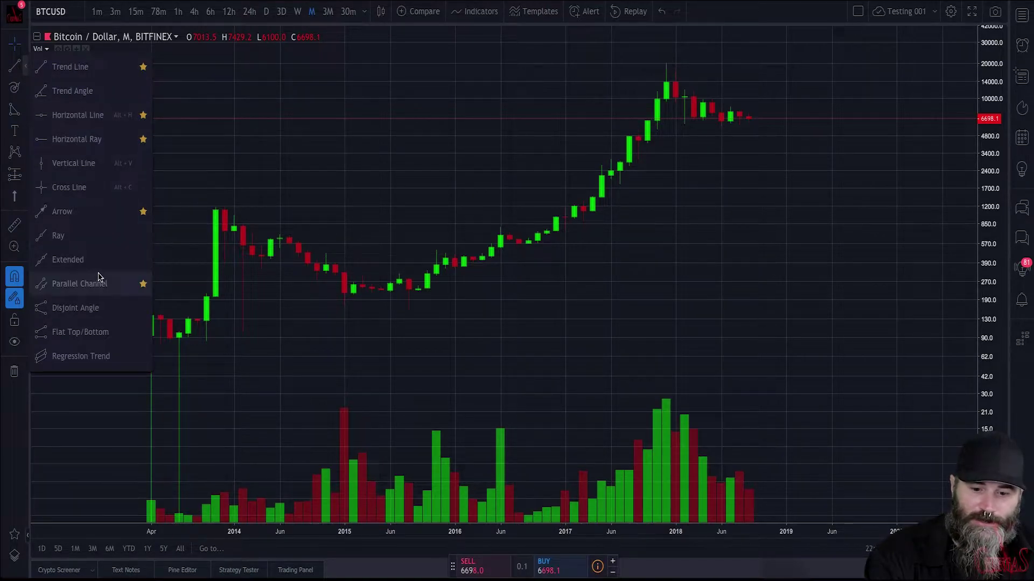
{"action": "left_click", "coordinate": [291, 206]}
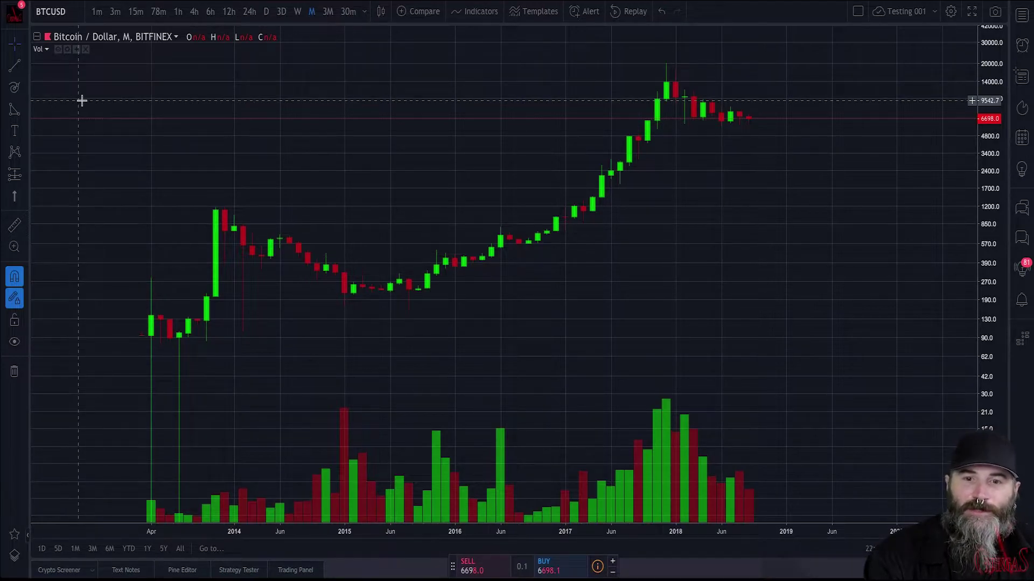
{"action": "left_click", "coordinate": [24, 66]}
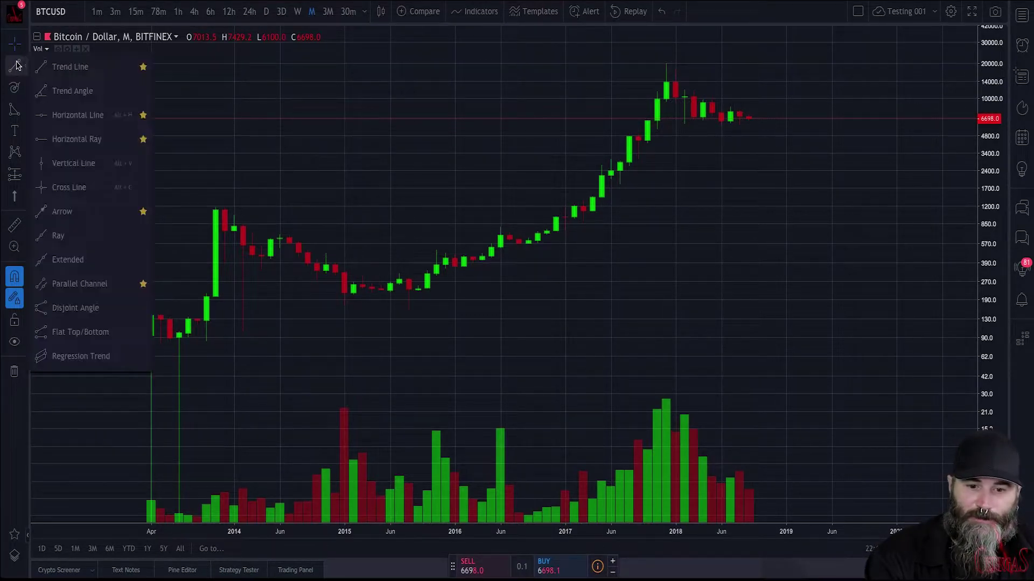
{"action": "left_click", "coordinate": [61, 68]}
Draw the line from the Nov '13 candle top to the Dec '17 top, then deselect it.
{"action": "left_click", "coordinate": [216, 210]}
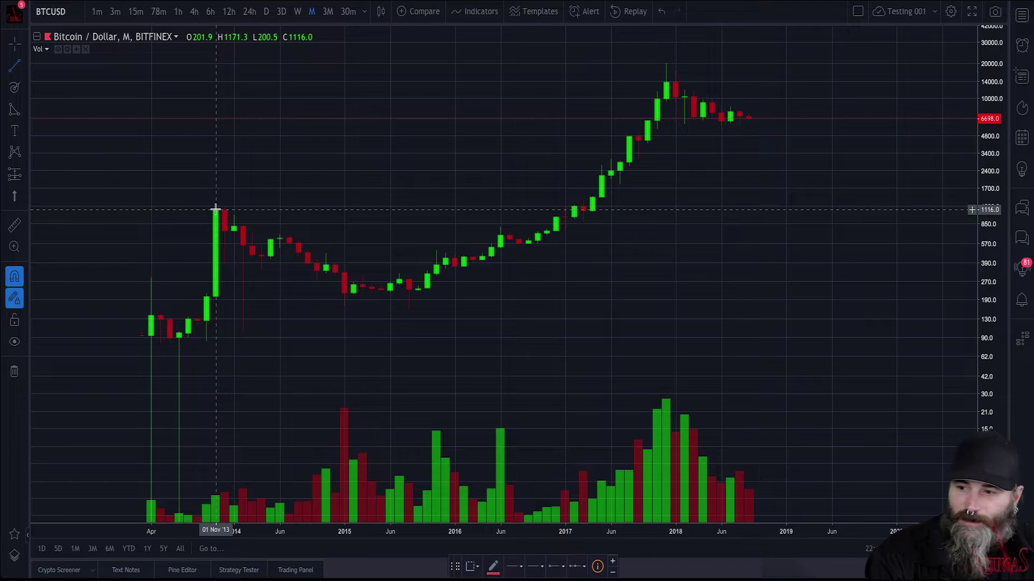
{"action": "left_click", "coordinate": [666, 64]}
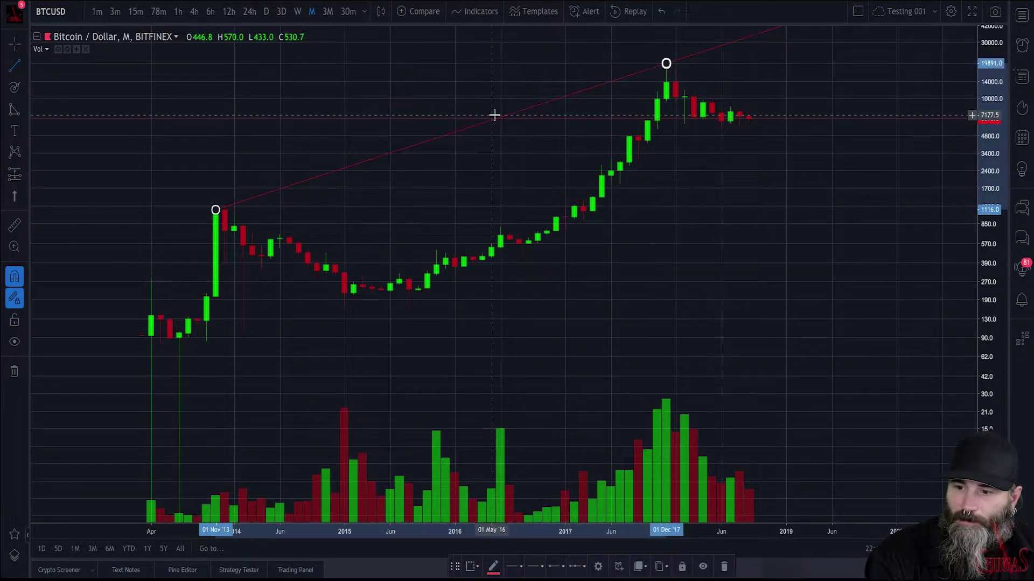
{"action": "right_click", "coordinate": [190, 106]}
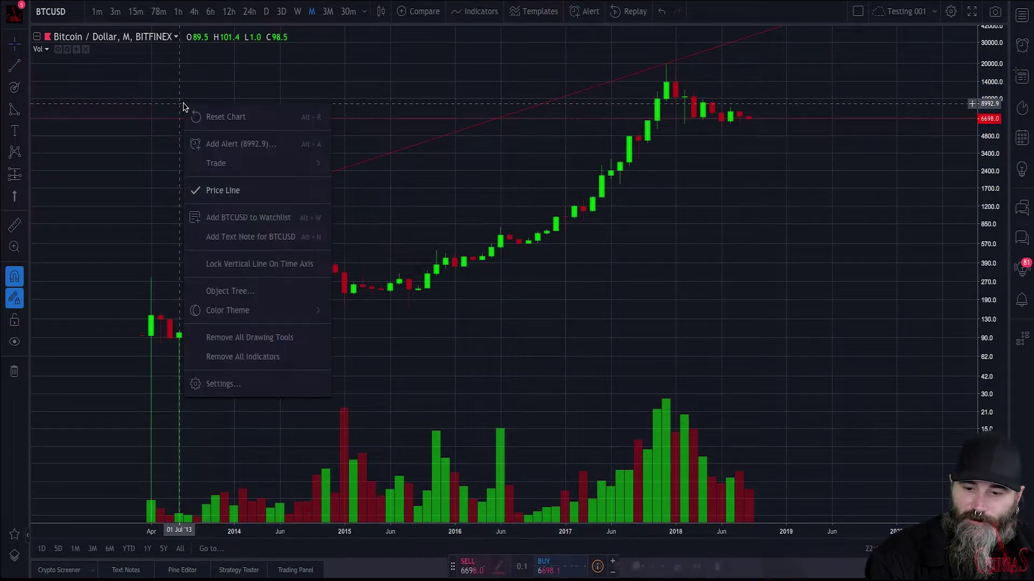
{"action": "left_click", "coordinate": [83, 131]}
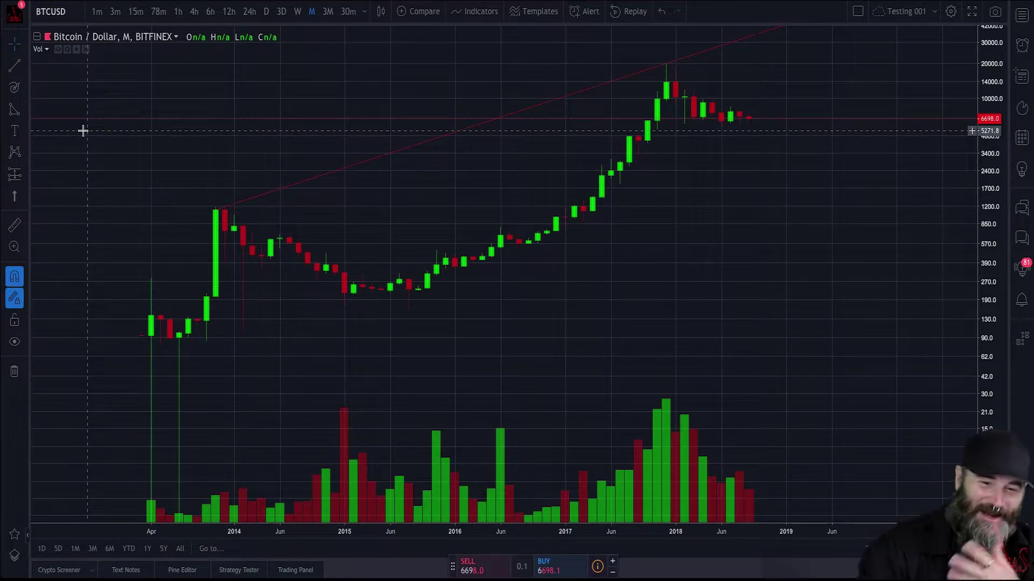
Browse the Fib and Shapes tool lists, then bring up the Text and notes tools.
{"action": "left_click", "coordinate": [24, 88]}
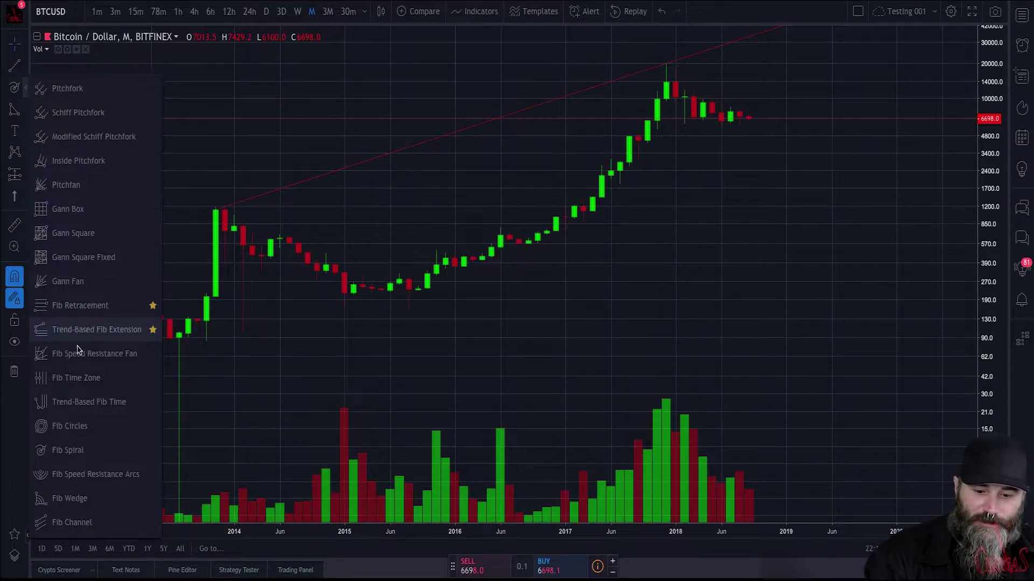
{"action": "left_click", "coordinate": [191, 113]}
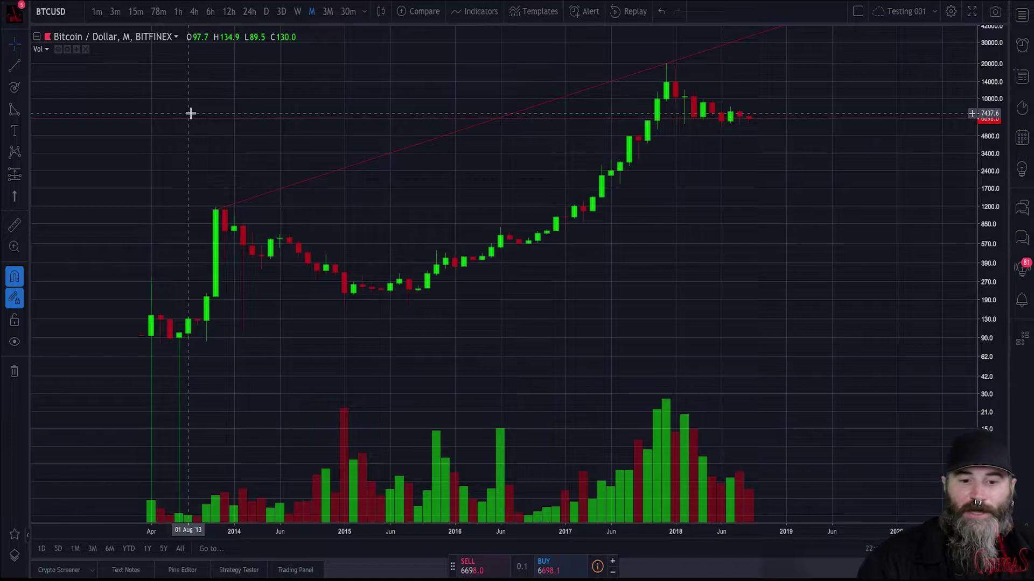
{"action": "left_click", "coordinate": [14, 110]}
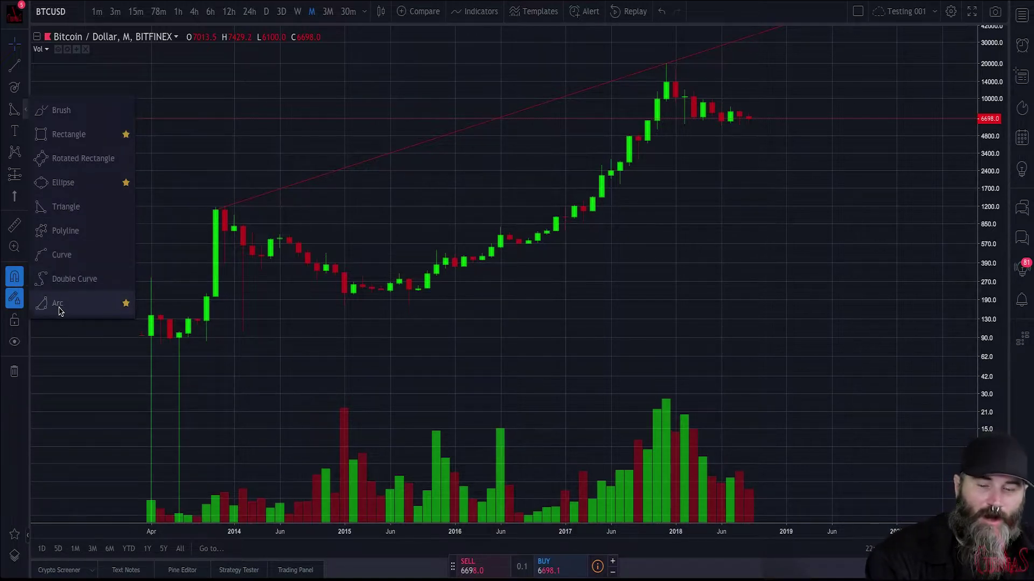
{"action": "right_click", "coordinate": [232, 147]}
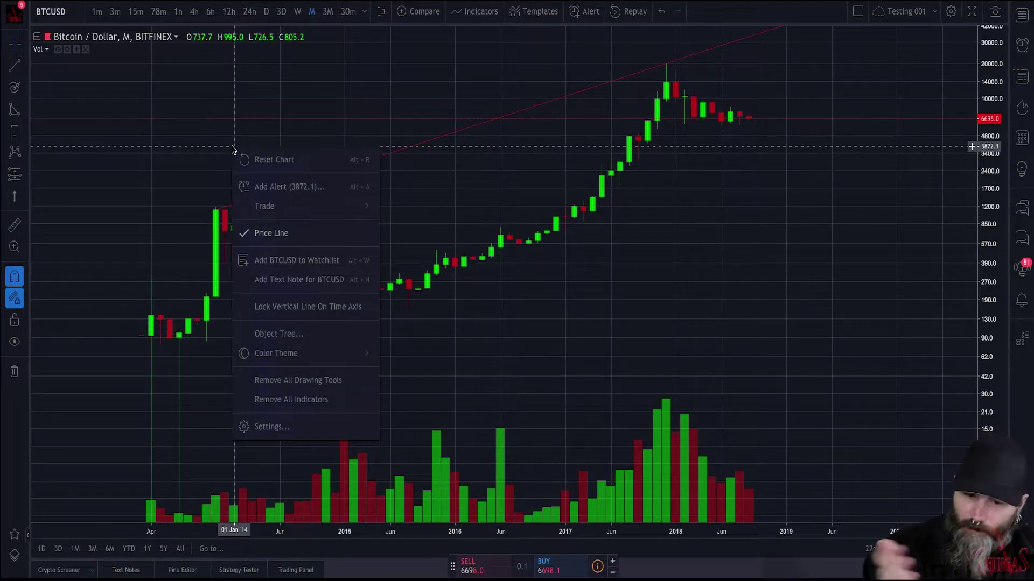
{"action": "left_click", "coordinate": [14, 122]}
{"action": "left_click", "coordinate": [14, 128]}
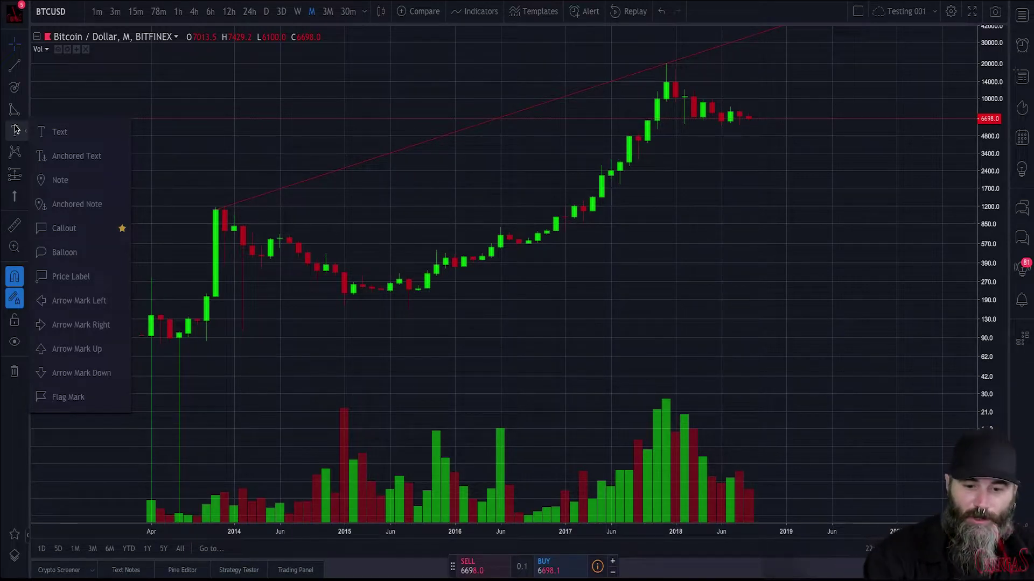
Look through the chart Patterns tools, then show the Prediction and Measurement tools.
{"action": "left_click", "coordinate": [216, 167]}
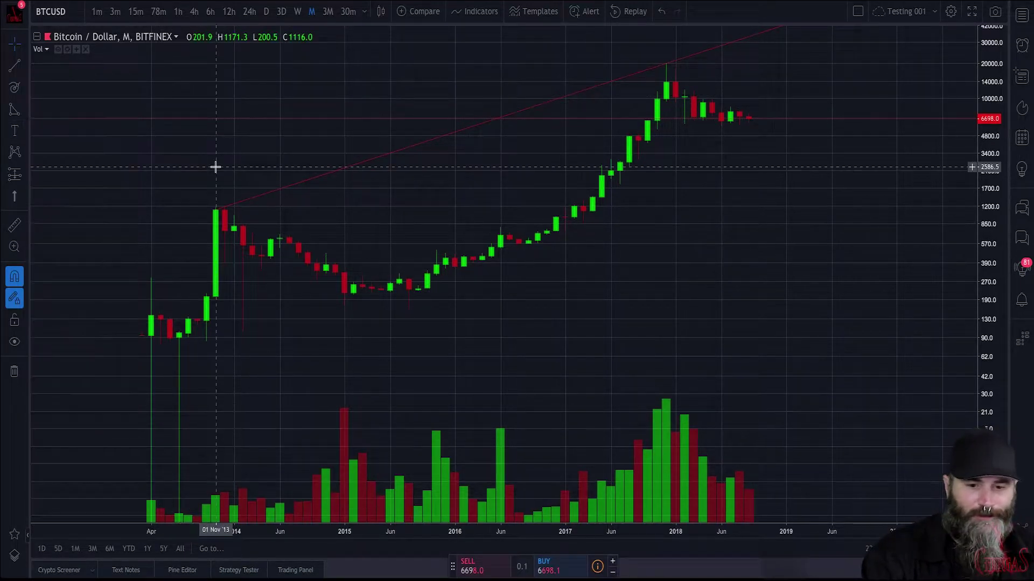
{"action": "left_click", "coordinate": [14, 155]}
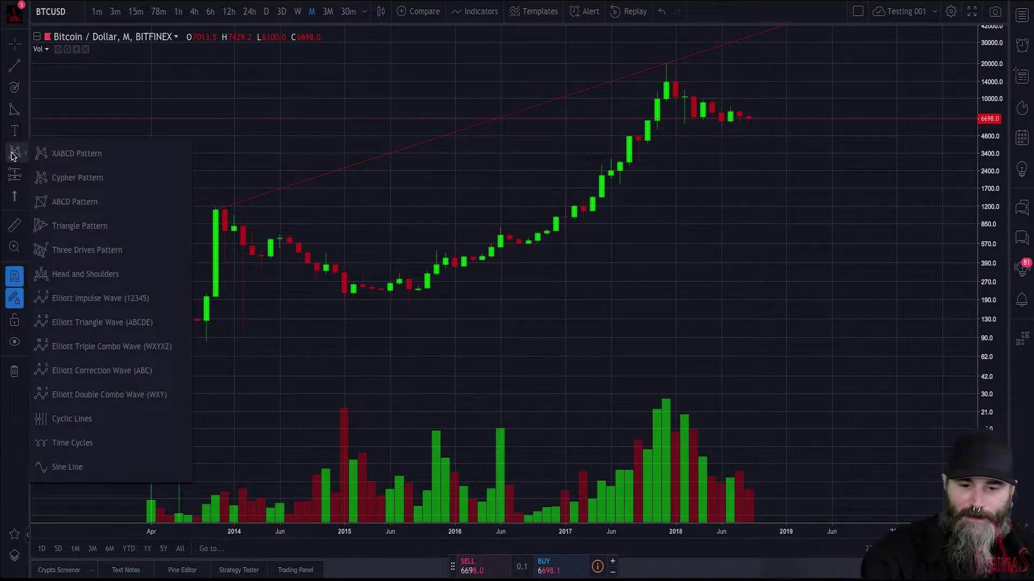
{"action": "left_click", "coordinate": [338, 190]}
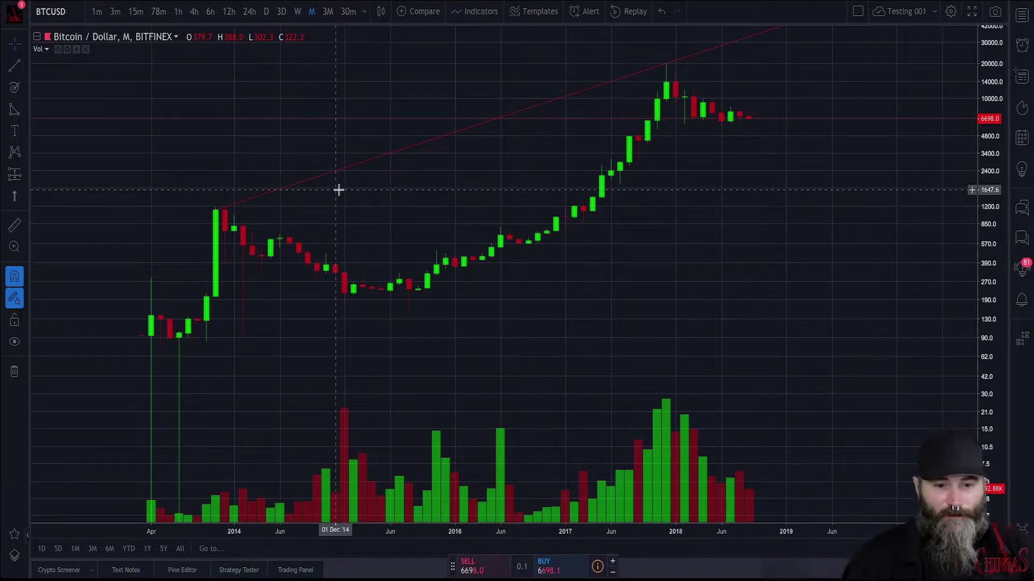
{"action": "left_click", "coordinate": [13, 178]}
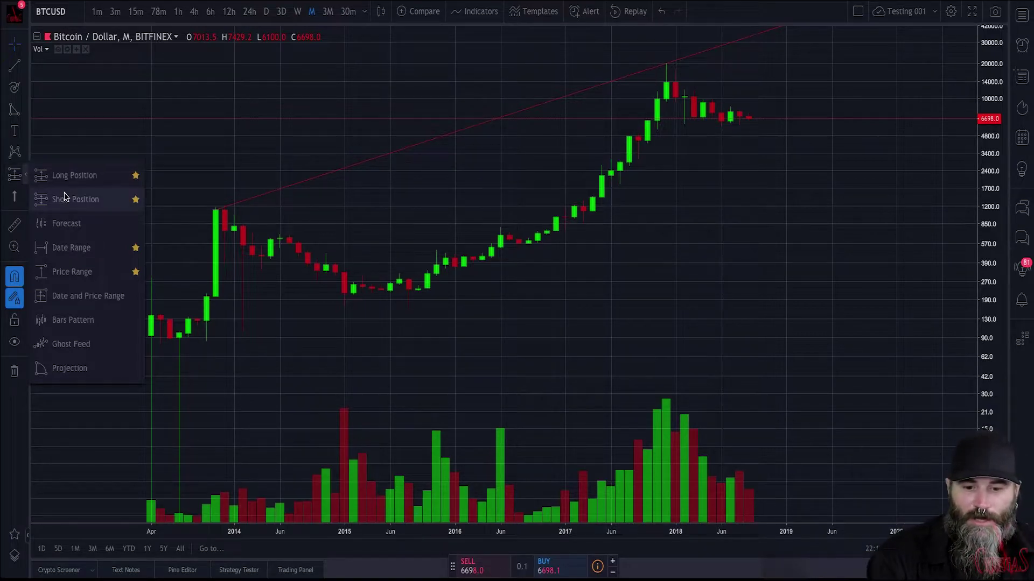
Place a Long Position box at the May '14 bar and adjust the price scale and view.
{"action": "left_click", "coordinate": [69, 176]}
{"action": "left_click", "coordinate": [273, 262]}
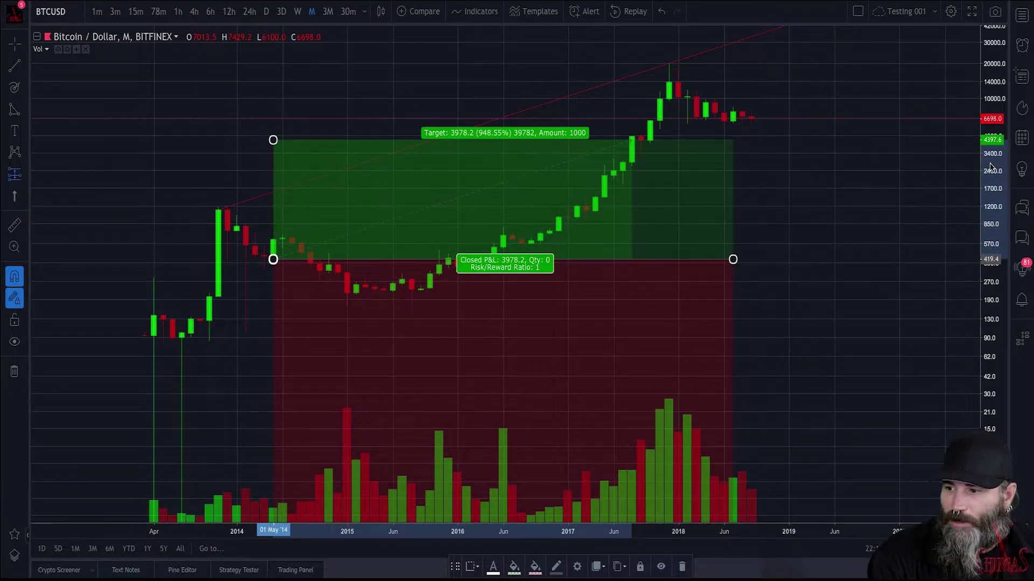
{"action": "left_click_drag", "start_coordinate": [989, 167], "coordinate": [831, 415]}
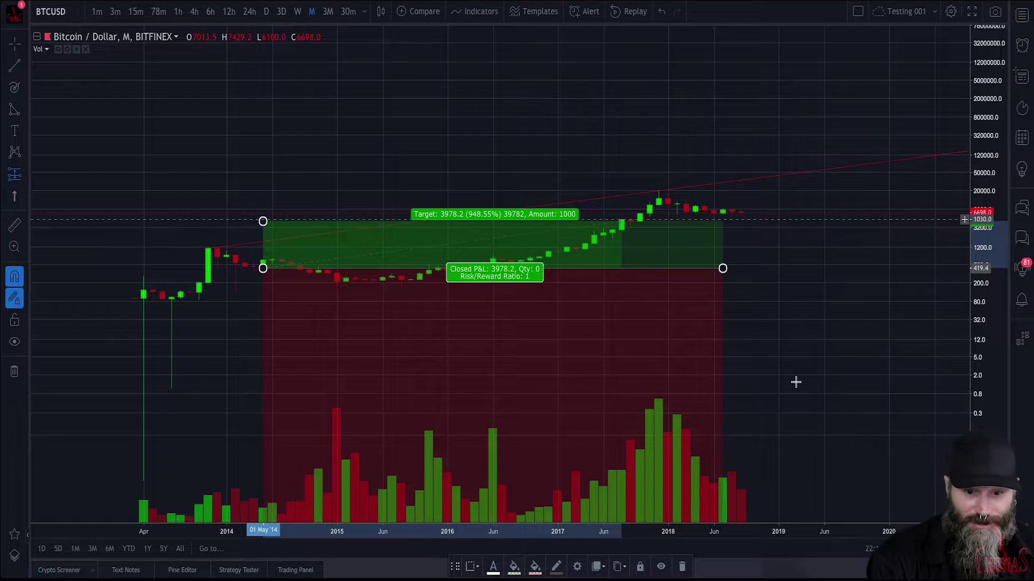
{"action": "left_click", "coordinate": [793, 325]}
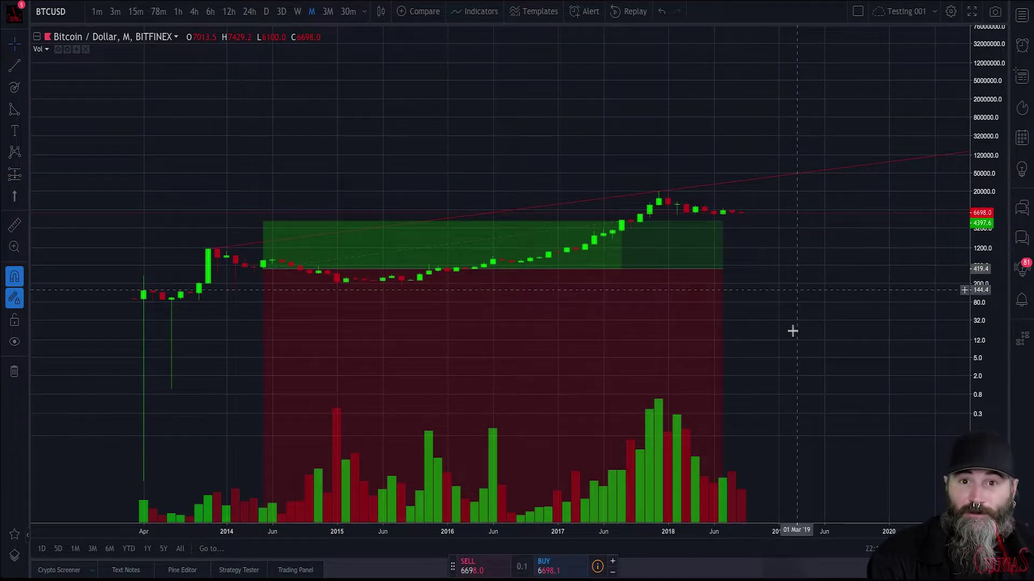
{"action": "left_click_drag", "start_coordinate": [789, 334], "coordinate": [780, 124]}
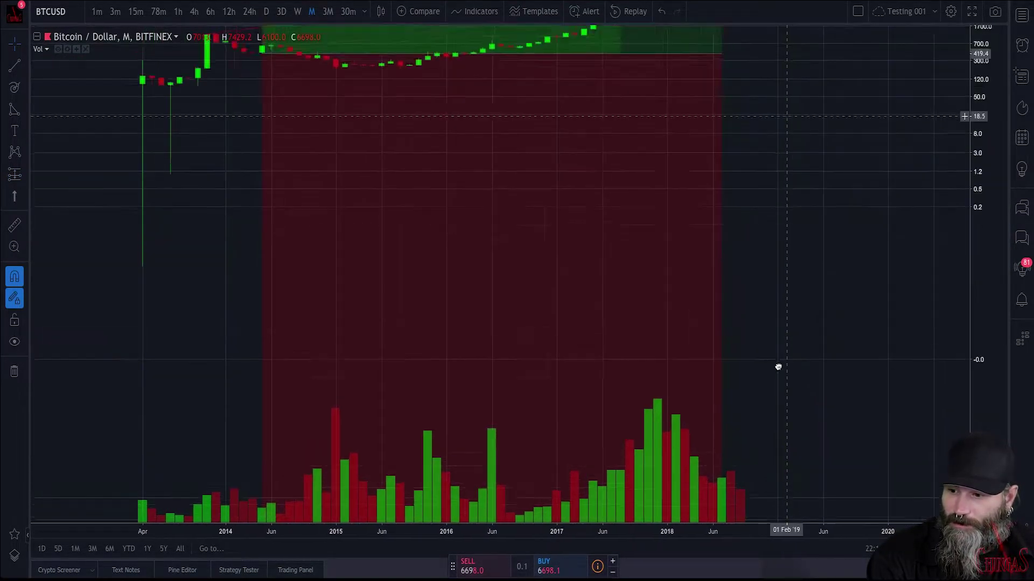
{"action": "left_click_drag", "start_coordinate": [778, 367], "coordinate": [777, 396]}
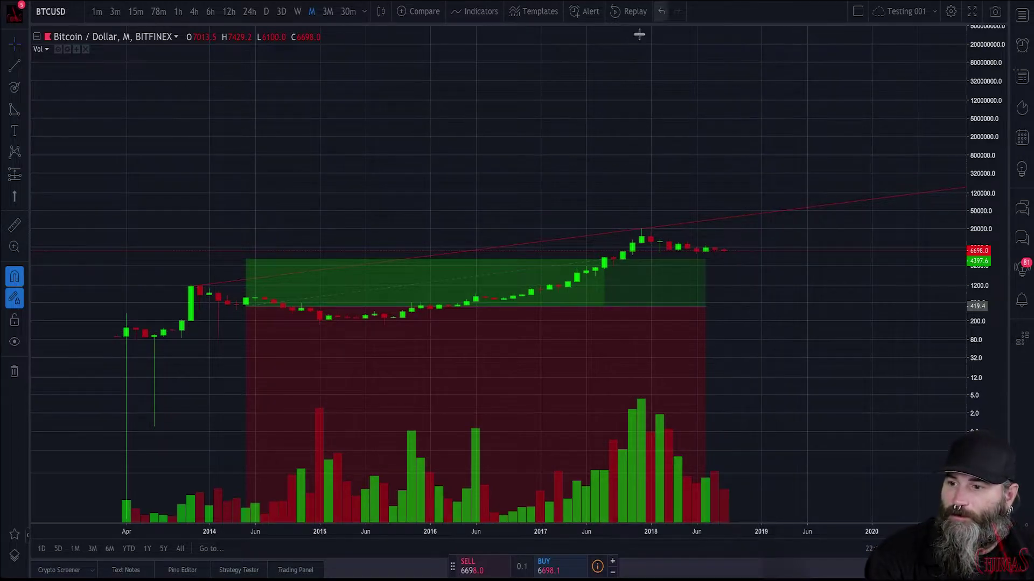
Undo the view changes and the Long Position box, leaving only the trend line.
{"action": "left_click", "coordinate": [664, 14]}
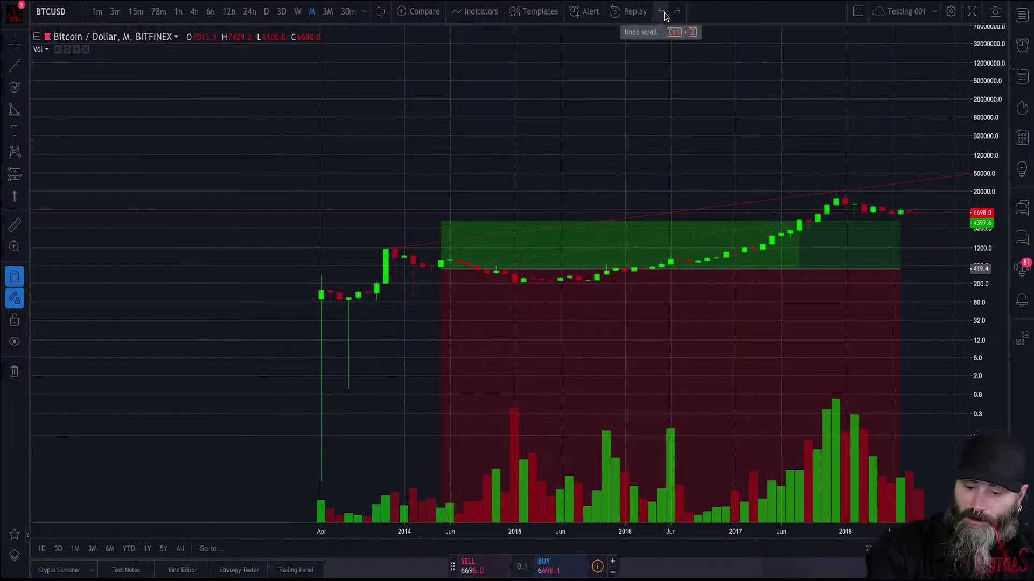
{"action": "left_click", "coordinate": [664, 14]}
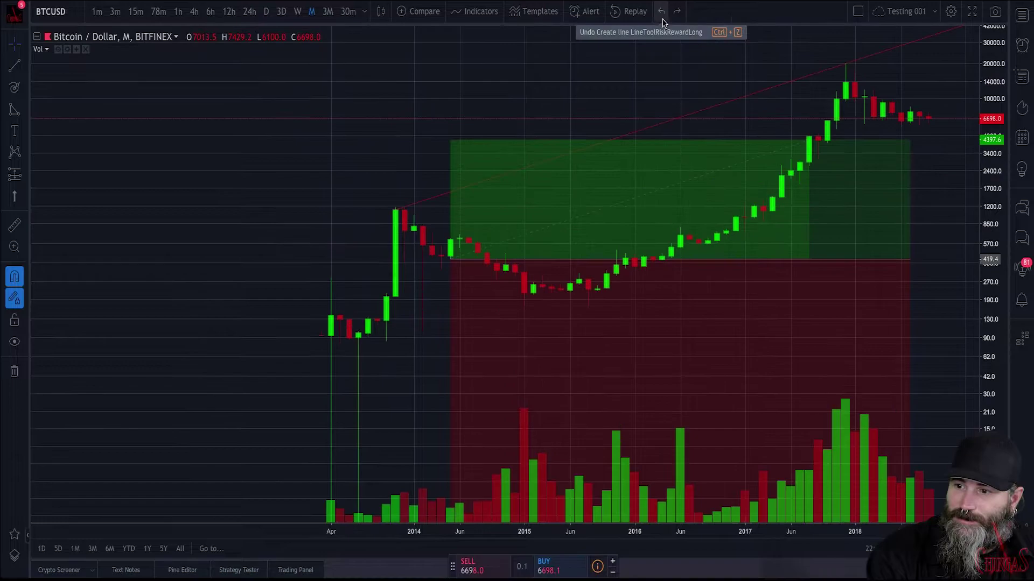
{"action": "left_click", "coordinate": [663, 13]}
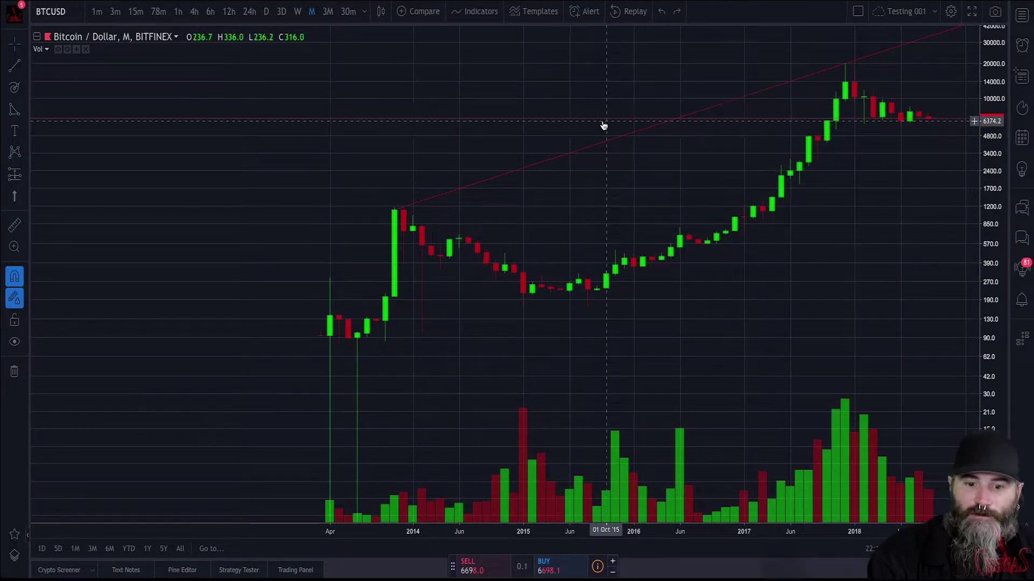
{"action": "key", "text": "ctrl+z"}
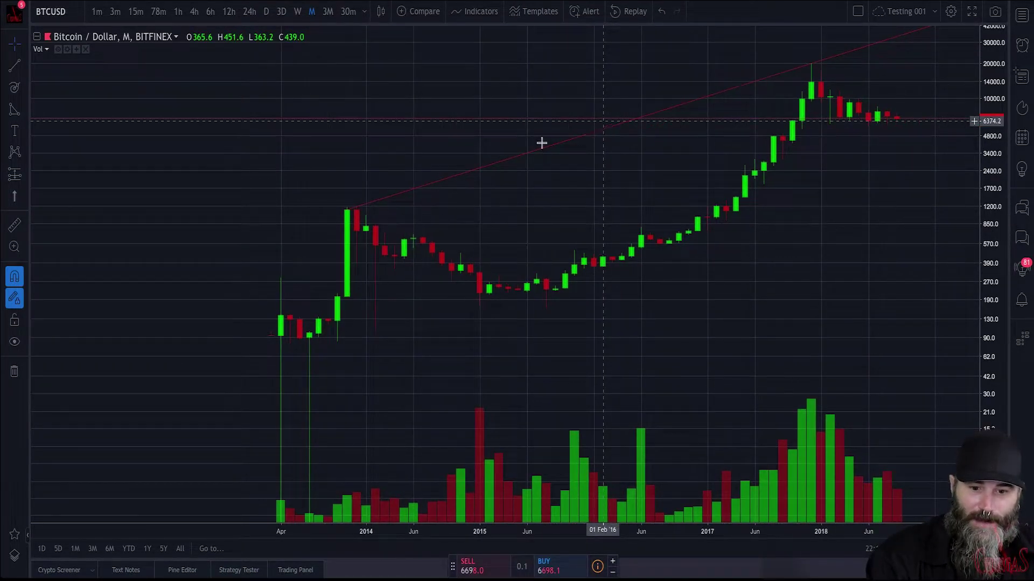
{"action": "left_click", "coordinate": [14, 174]}
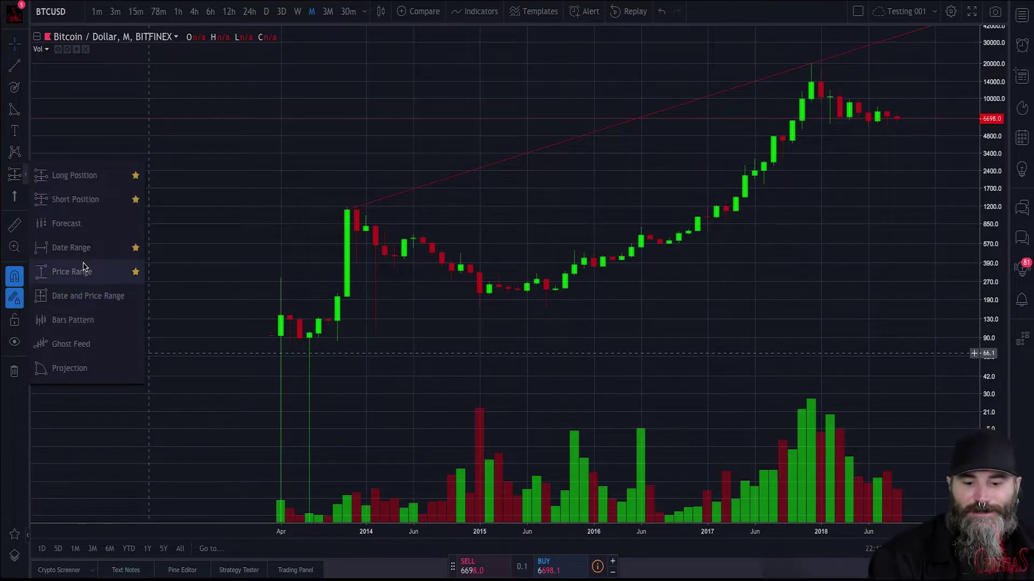
{"action": "right_click", "coordinate": [227, 223]}
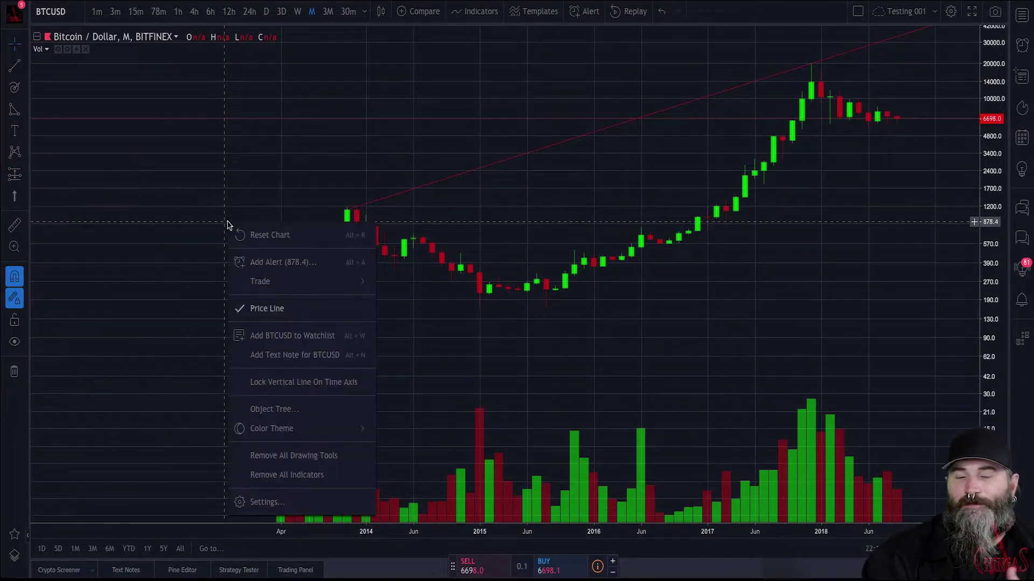
{"action": "left_click", "coordinate": [178, 222]}
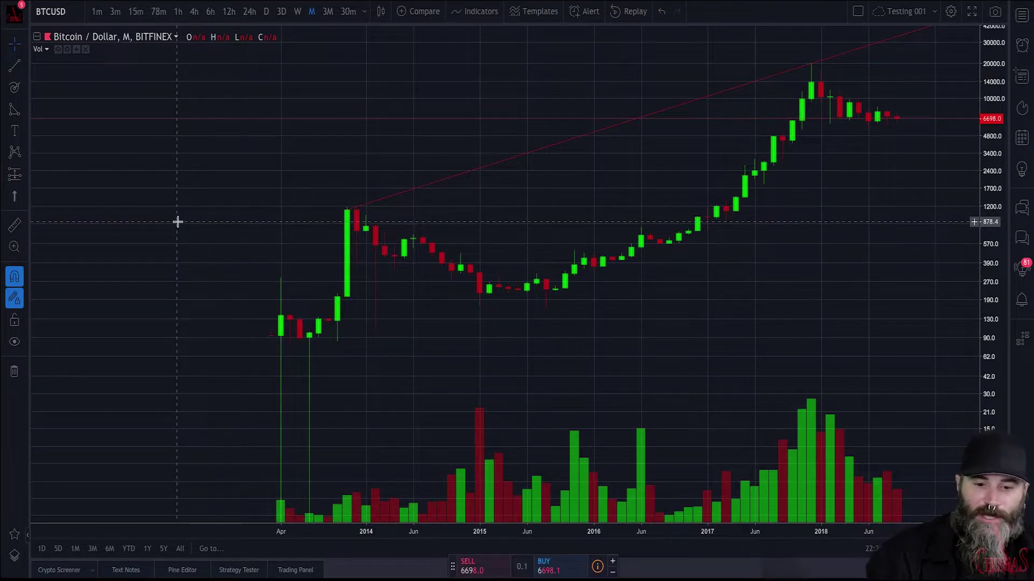
{"action": "left_click", "coordinate": [24, 196]}
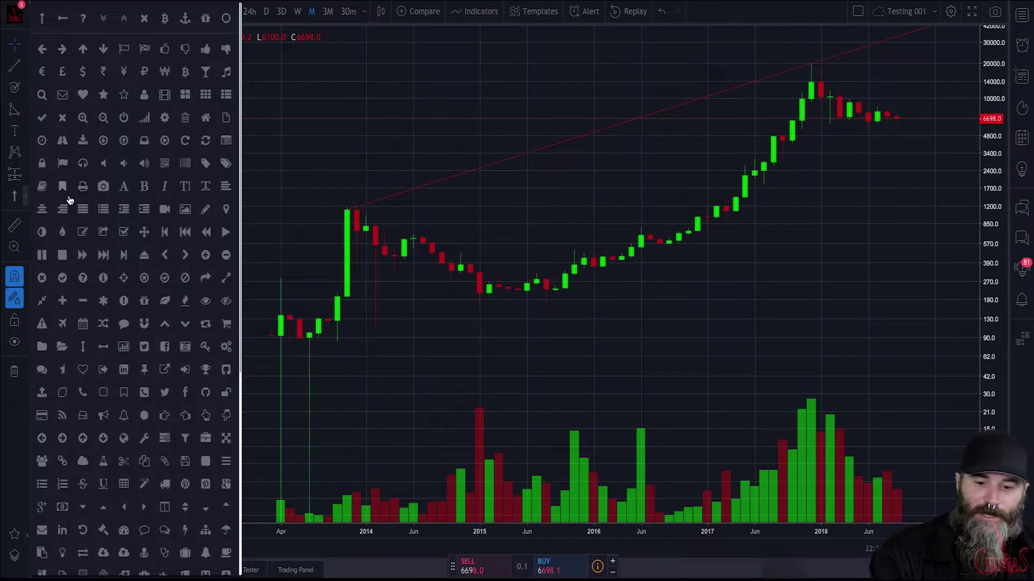
{"action": "left_click", "coordinate": [347, 135]}
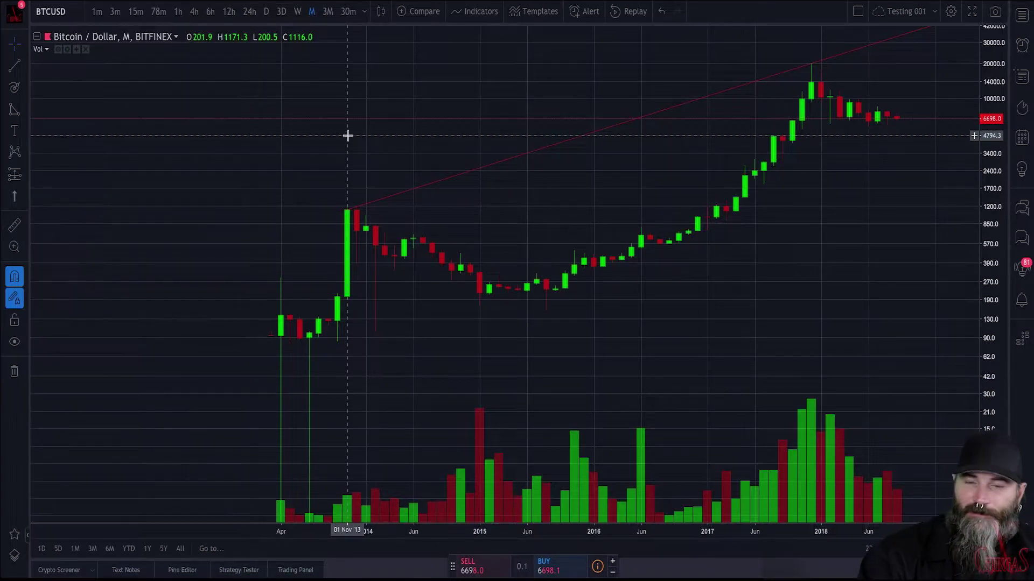
{"action": "scroll", "coordinate": [347, 135], "scroll_direction": "right", "scroll_amount": 2}
{"action": "left_click", "coordinate": [19, 226]}
{"action": "left_click", "coordinate": [313, 216]}
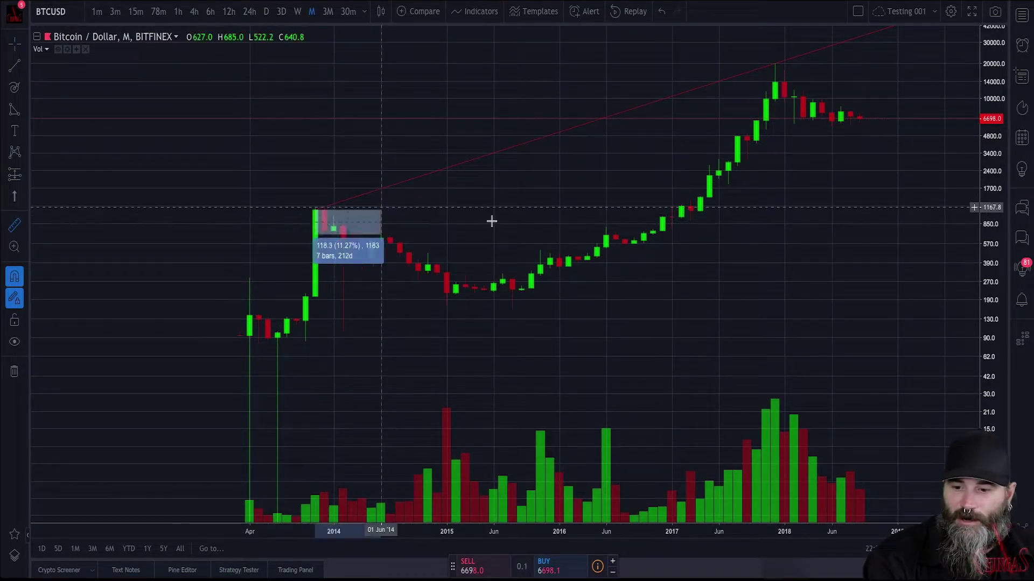
{"action": "left_click", "coordinate": [516, 368]}
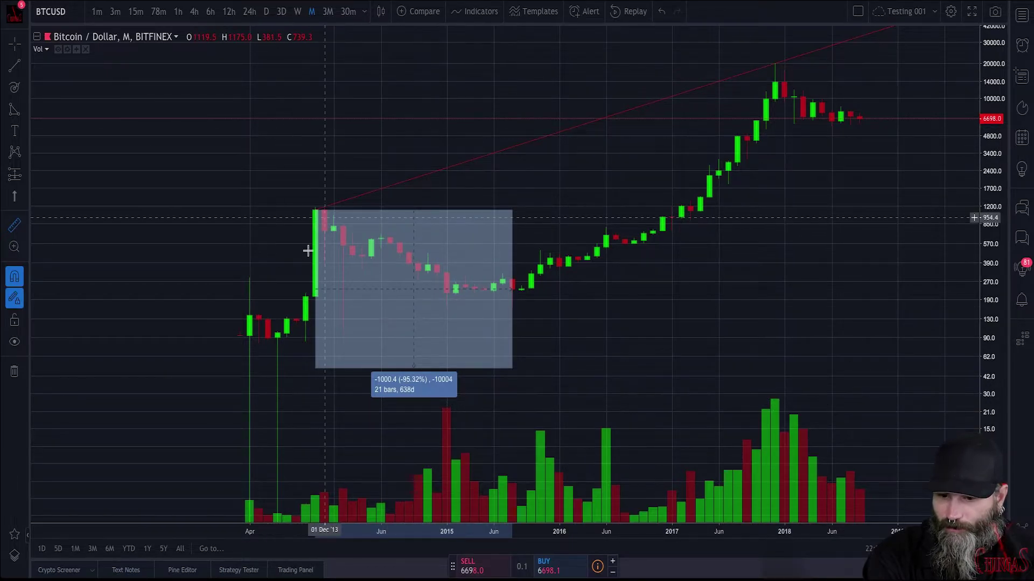
{"action": "left_click", "coordinate": [285, 86]}
{"action": "left_click", "coordinate": [138, 201]}
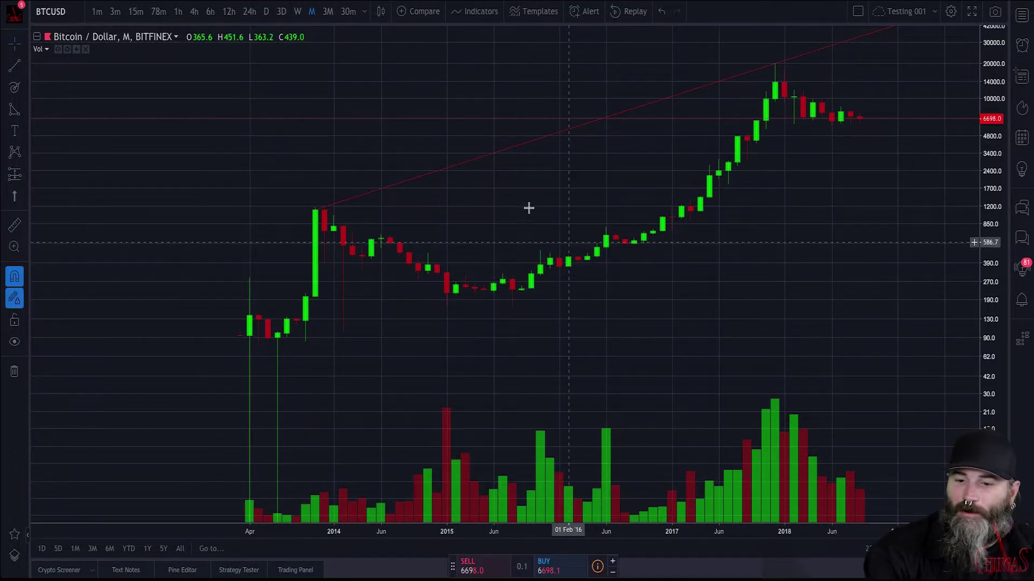
Switch BTCUSD to weekly candles, zoom out, then change to the 1D daily interval.
{"action": "left_click", "coordinate": [298, 11]}
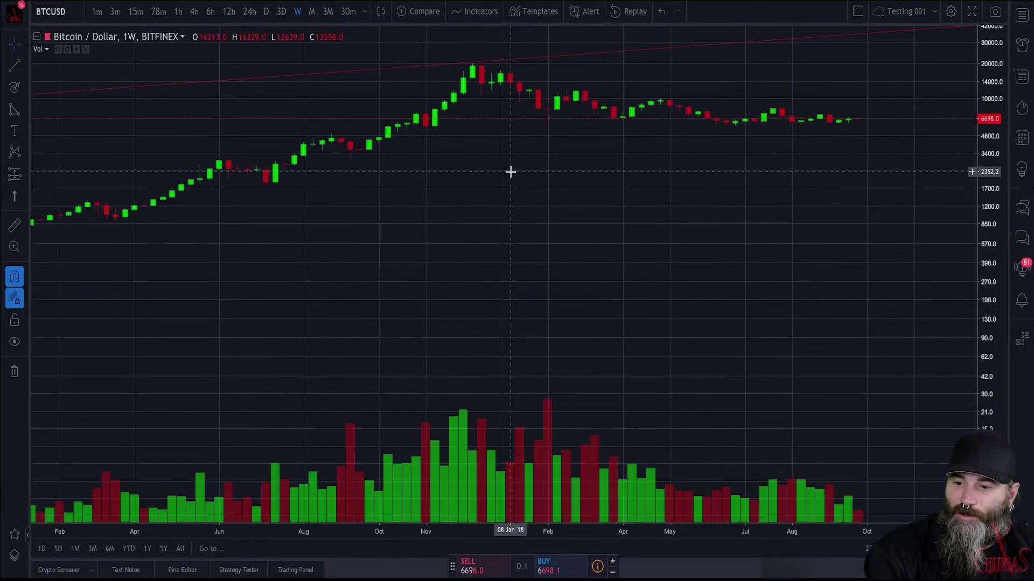
{"action": "scroll", "coordinate": [511, 172], "scroll_direction": "down", "scroll_amount": 2}
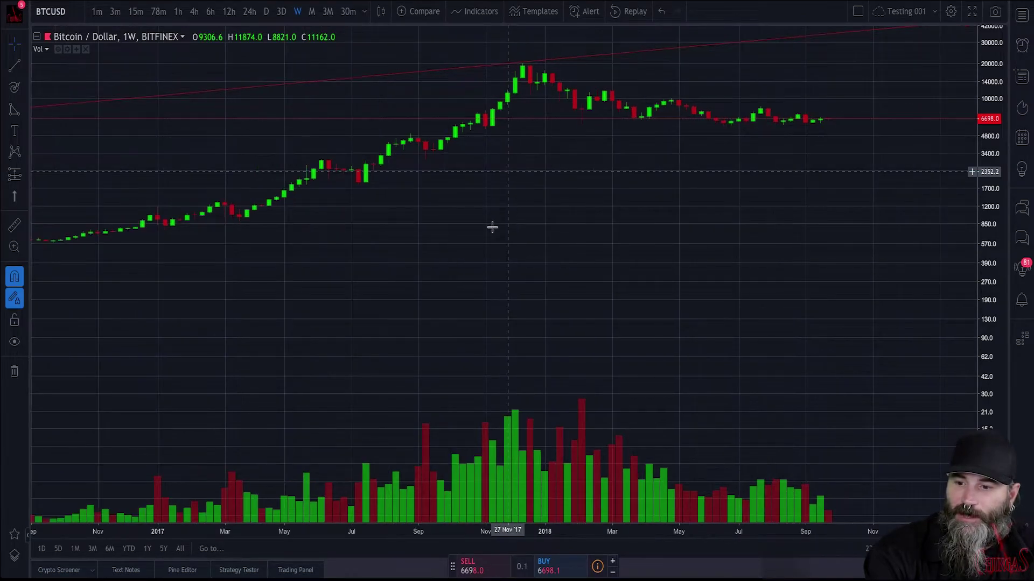
{"action": "scroll", "coordinate": [491, 226], "scroll_direction": "down", "scroll_amount": 5}
{"action": "scroll", "coordinate": [492, 227], "scroll_direction": "down", "scroll_amount": 4}
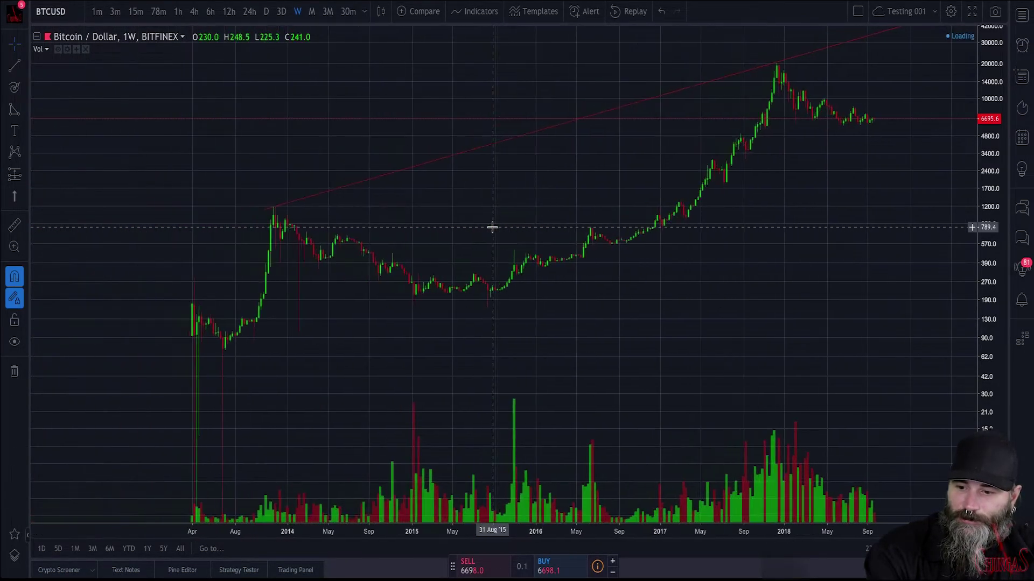
{"action": "left_click", "coordinate": [267, 12]}
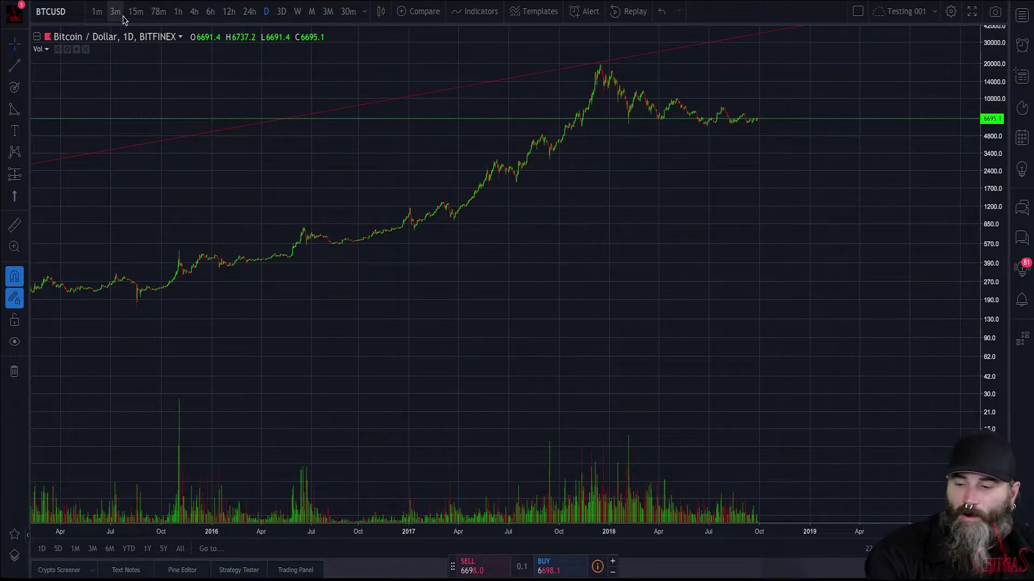
Zoom out to 2013, check the interval and chart-style menus unchanged, then bring up Indicators.
{"action": "scroll", "coordinate": [354, 215], "scroll_direction": "down", "scroll_amount": 5}
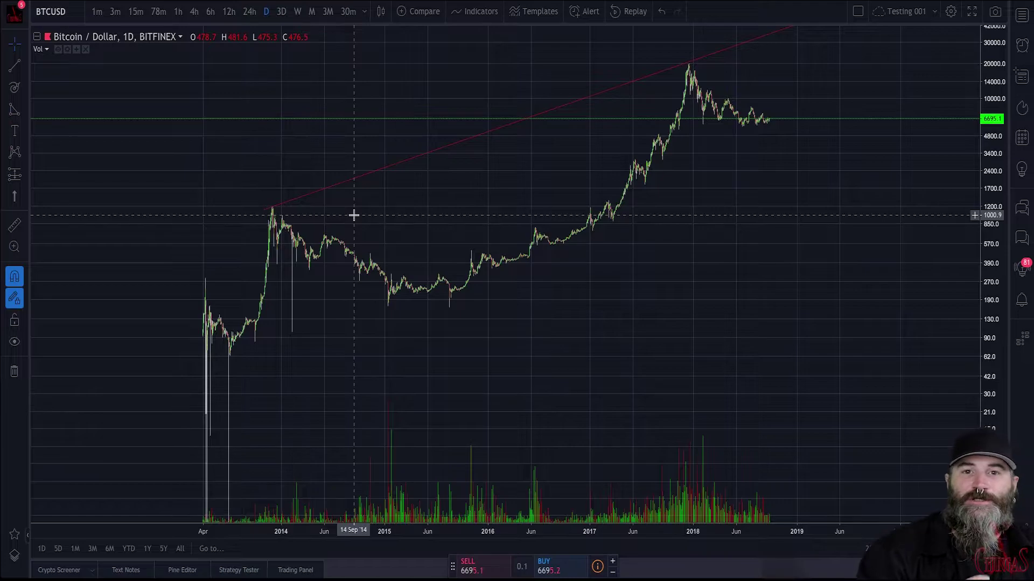
{"action": "left_click", "coordinate": [364, 12]}
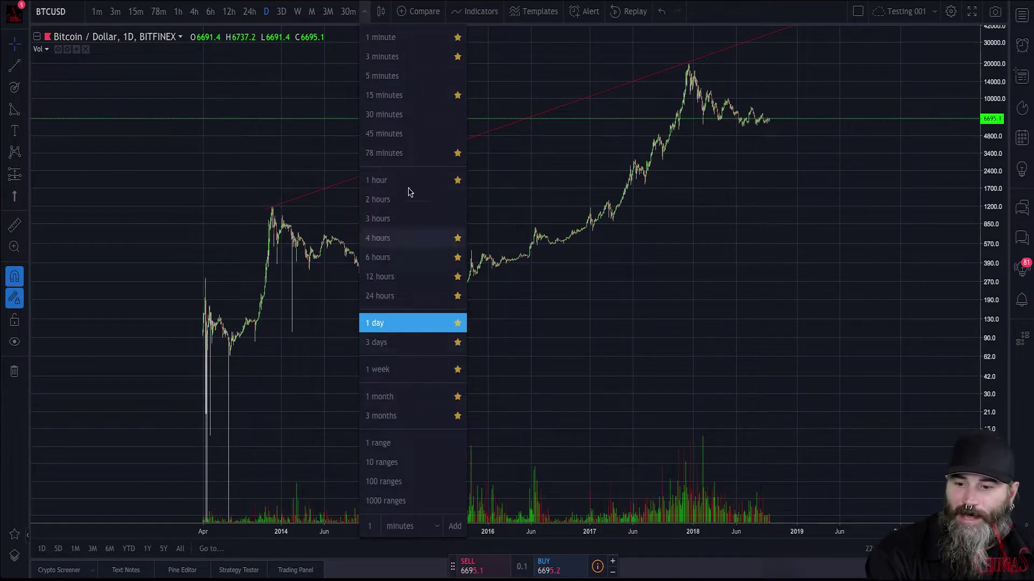
{"action": "left_click", "coordinate": [249, 173]}
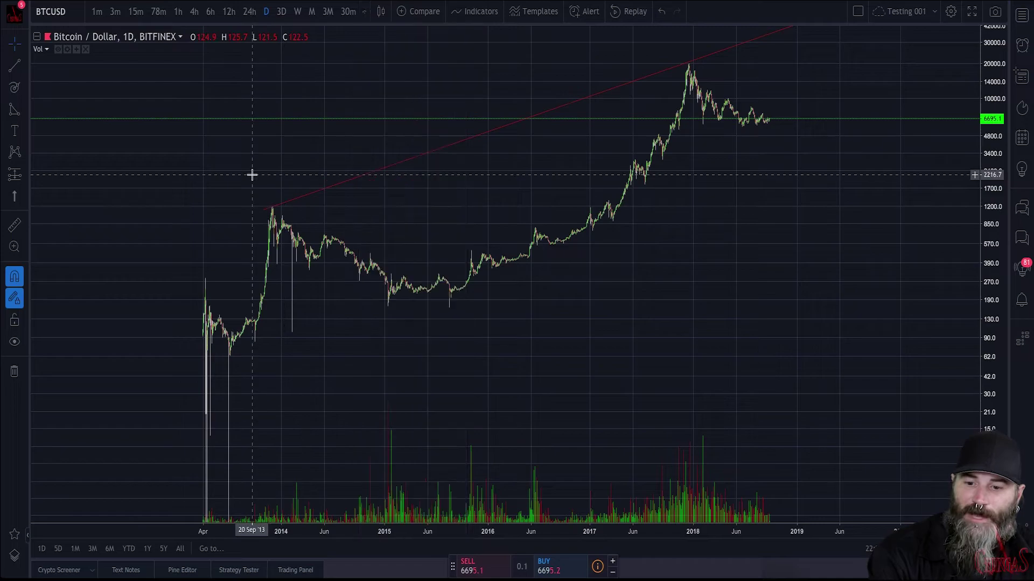
{"action": "left_click", "coordinate": [383, 11]}
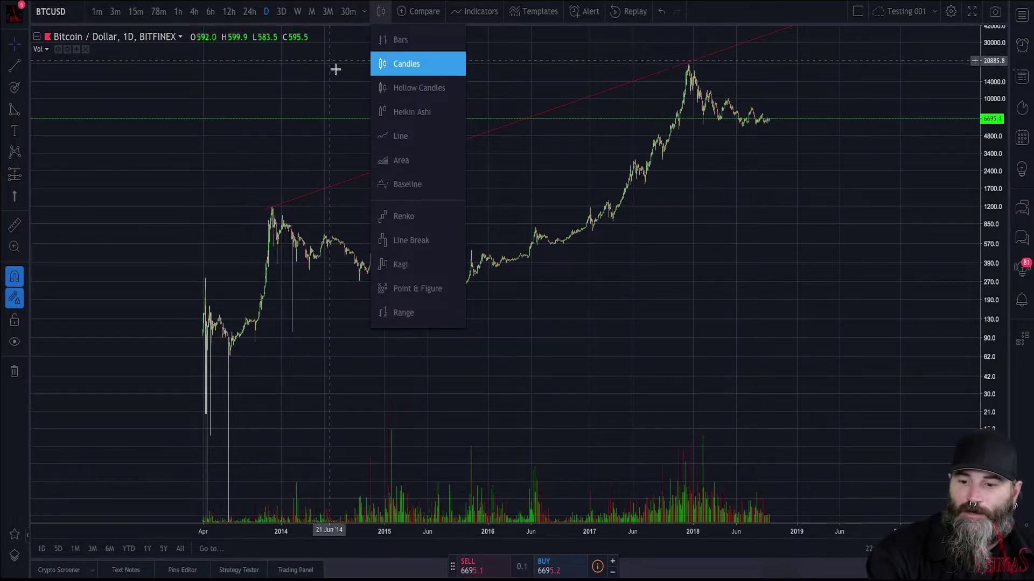
{"action": "left_click", "coordinate": [337, 99]}
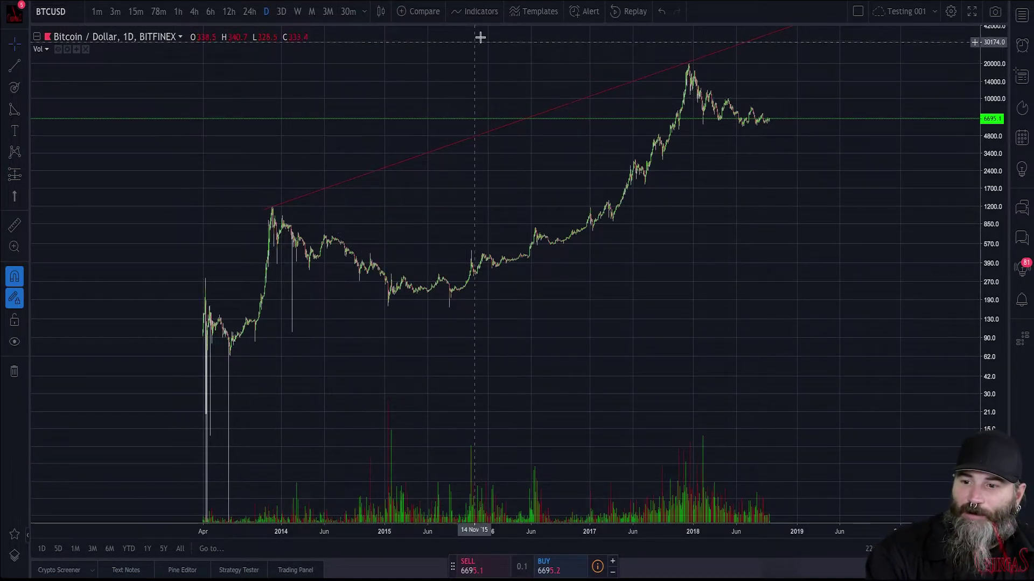
{"action": "left_click", "coordinate": [482, 16]}
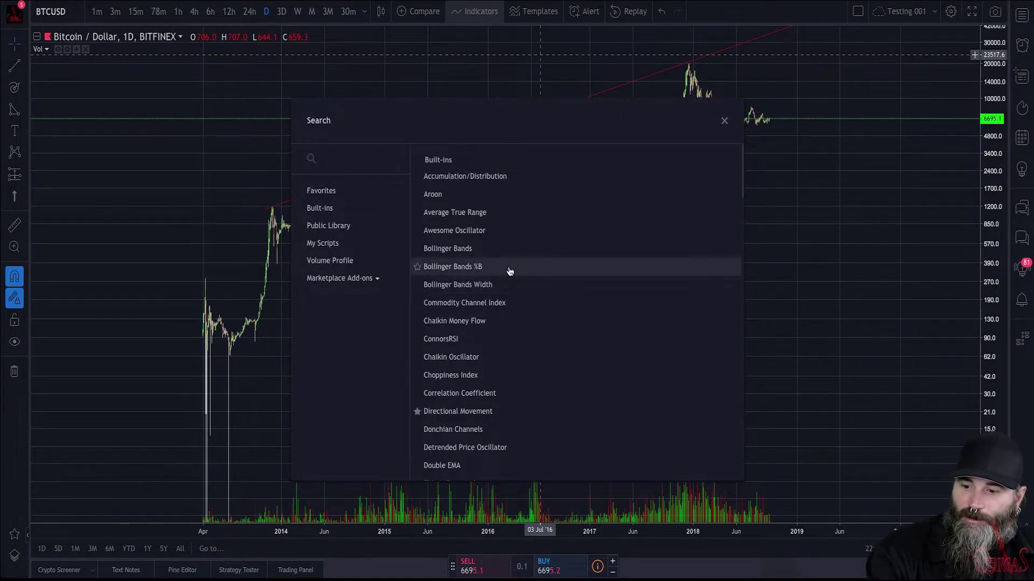
Add Bollinger Bands from Built-ins, then stretch and recentre the price scale.
{"action": "left_click", "coordinate": [462, 251]}
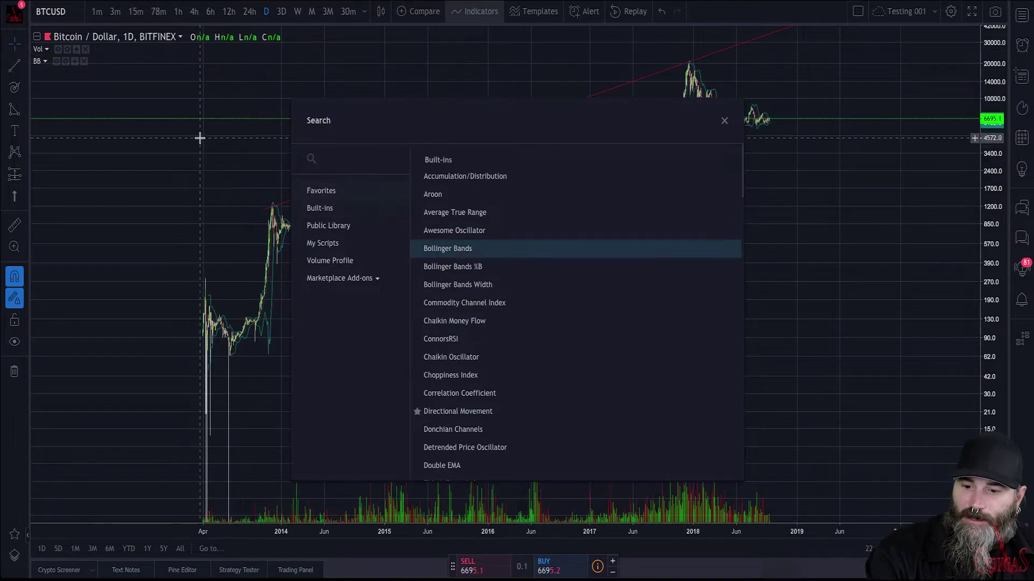
{"action": "left_click", "coordinate": [199, 138]}
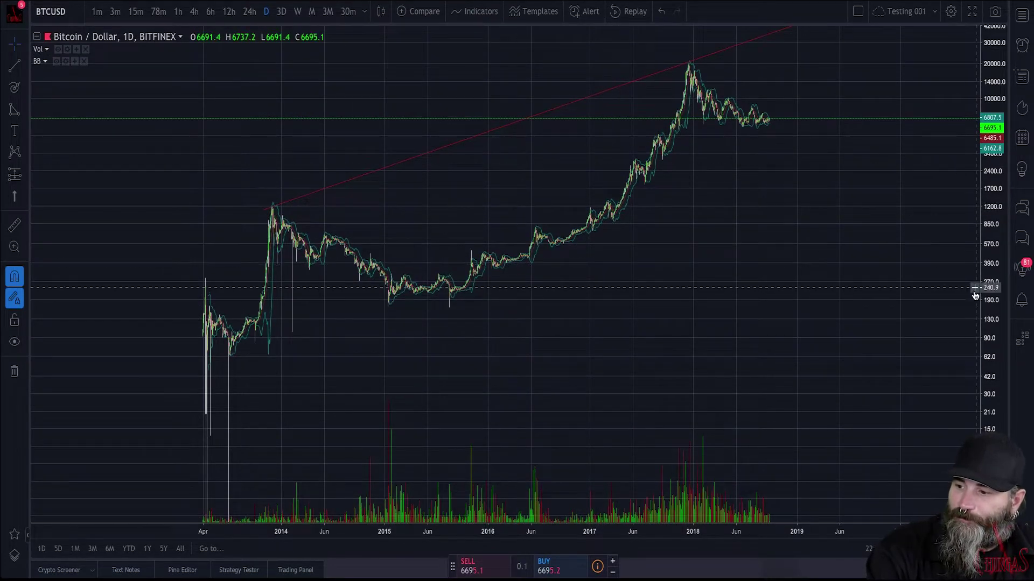
{"action": "left_click_drag", "start_coordinate": [988, 291], "coordinate": [989, 242]}
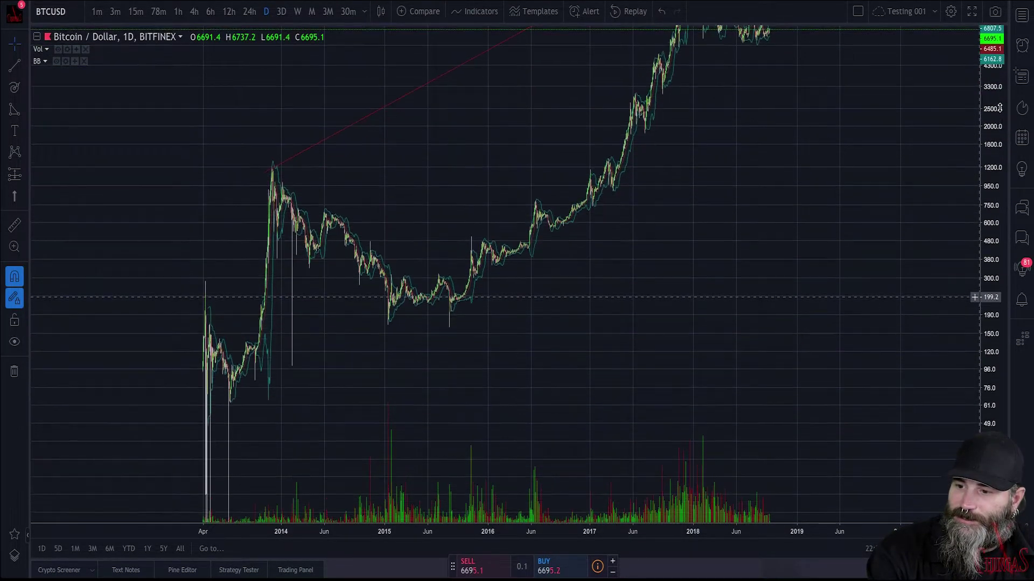
{"action": "left_click_drag", "start_coordinate": [805, 180], "coordinate": [783, 363]}
Zoom in and stretch the late-September 2018 daily candles around 6,700 with their Bollinger Bands.
{"action": "scroll", "coordinate": [706, 319], "scroll_direction": "up", "scroll_amount": 5}
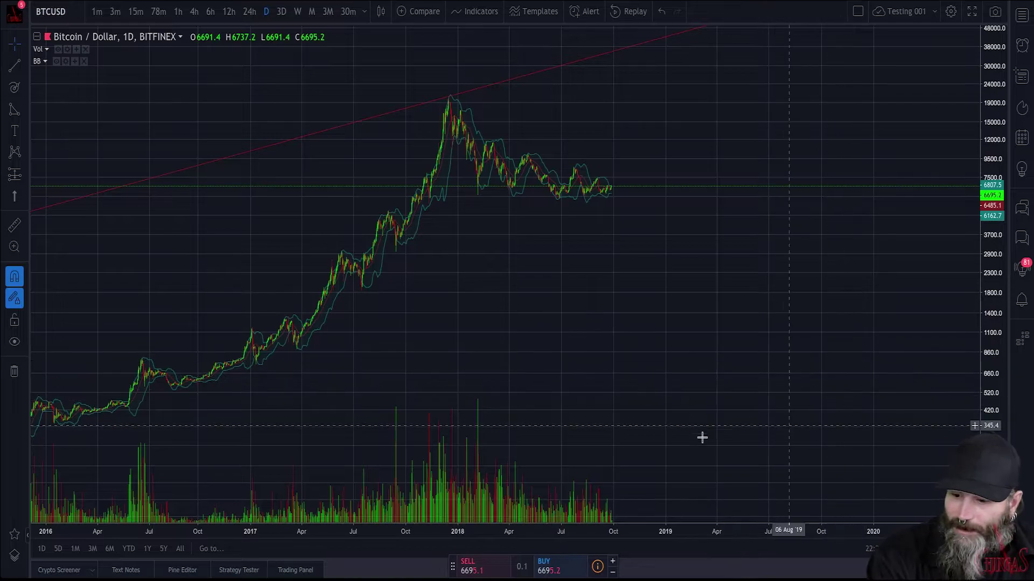
{"action": "scroll", "coordinate": [492, 360], "scroll_direction": "down", "scroll_amount": 1}
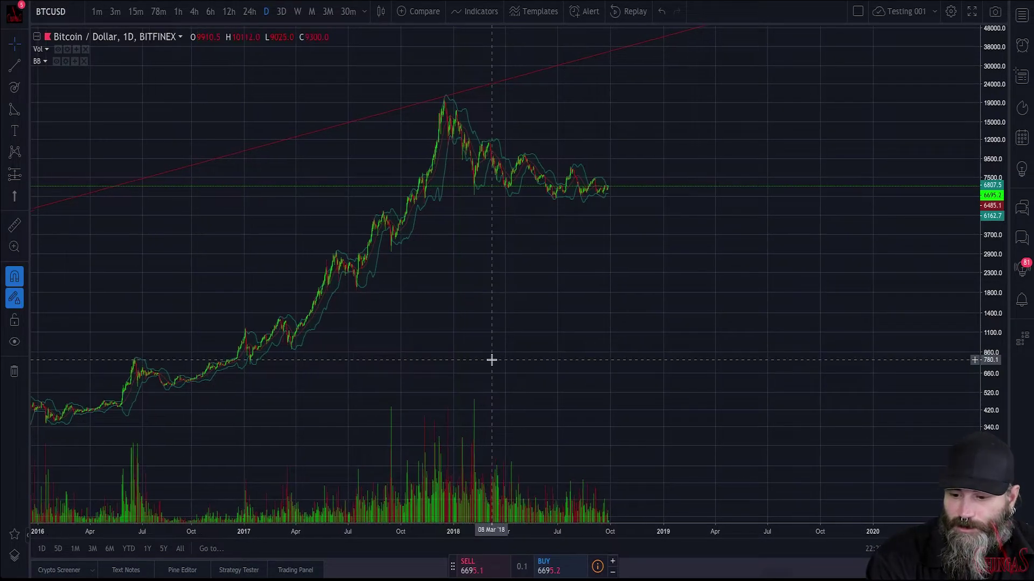
{"action": "scroll", "coordinate": [491, 359], "scroll_direction": "up", "scroll_amount": 1}
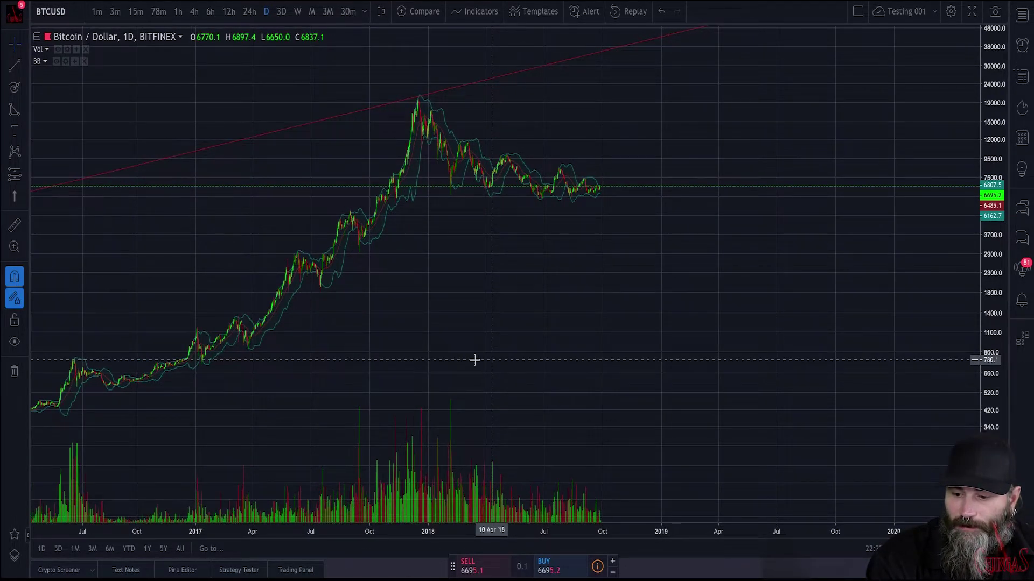
{"action": "scroll", "coordinate": [474, 360], "scroll_direction": "up", "scroll_amount": 12}
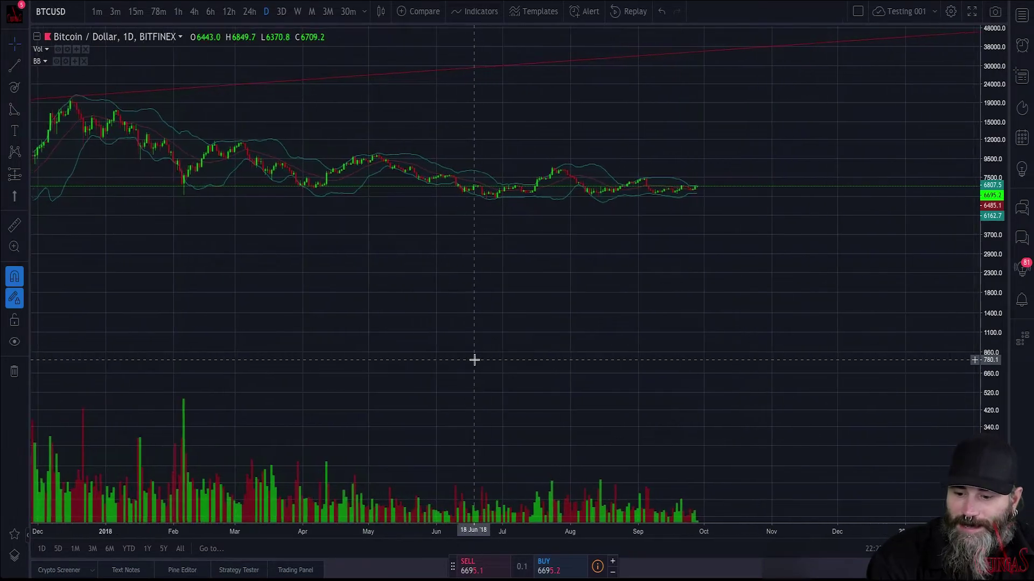
{"action": "scroll", "coordinate": [473, 360], "scroll_direction": "up", "scroll_amount": 2}
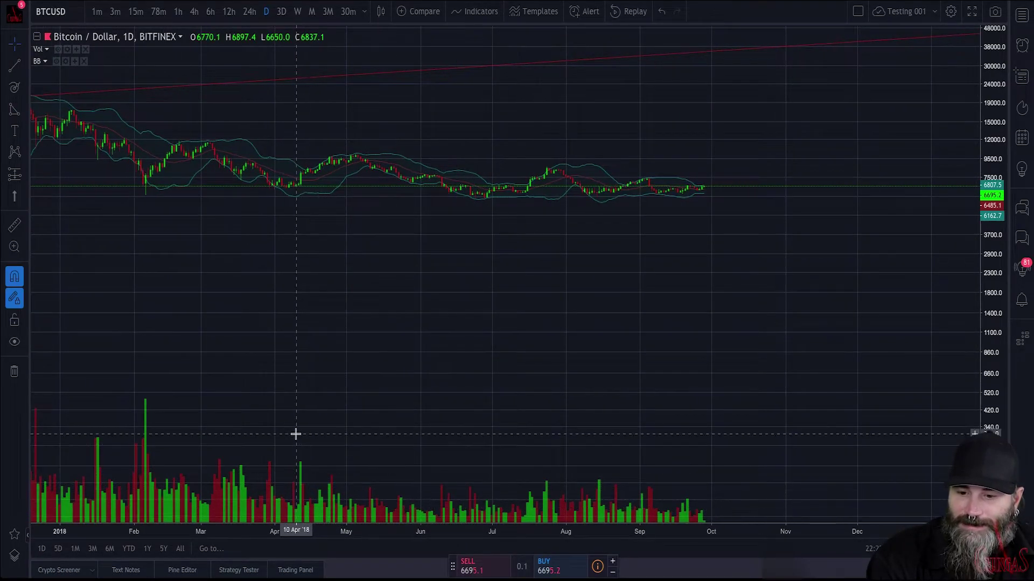
{"action": "scroll", "coordinate": [295, 433], "scroll_direction": "up", "scroll_amount": 1}
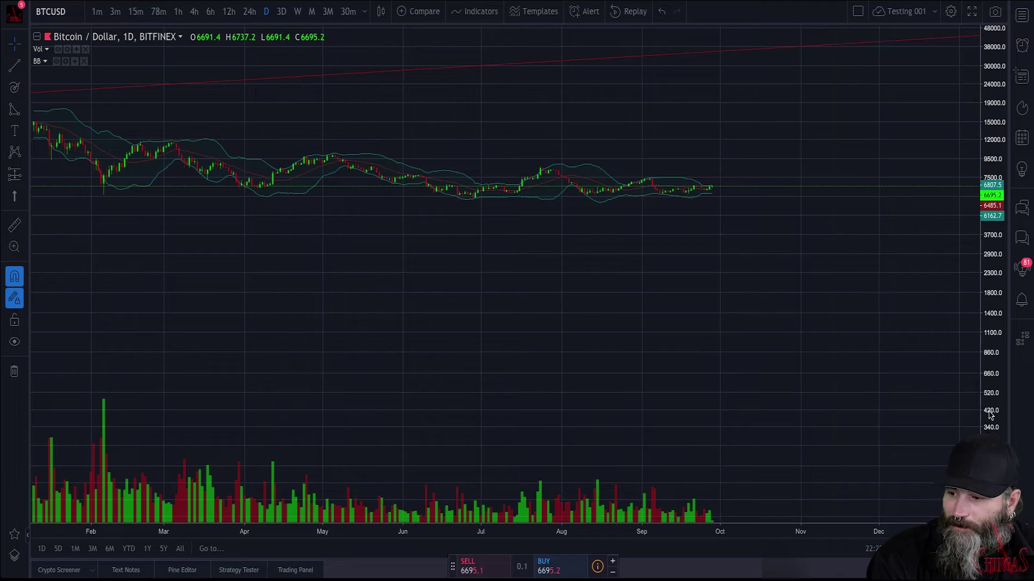
{"action": "left_click_drag", "start_coordinate": [989, 378], "coordinate": [989, 323]}
{"action": "left_click_drag", "start_coordinate": [565, 176], "coordinate": [554, 394]}
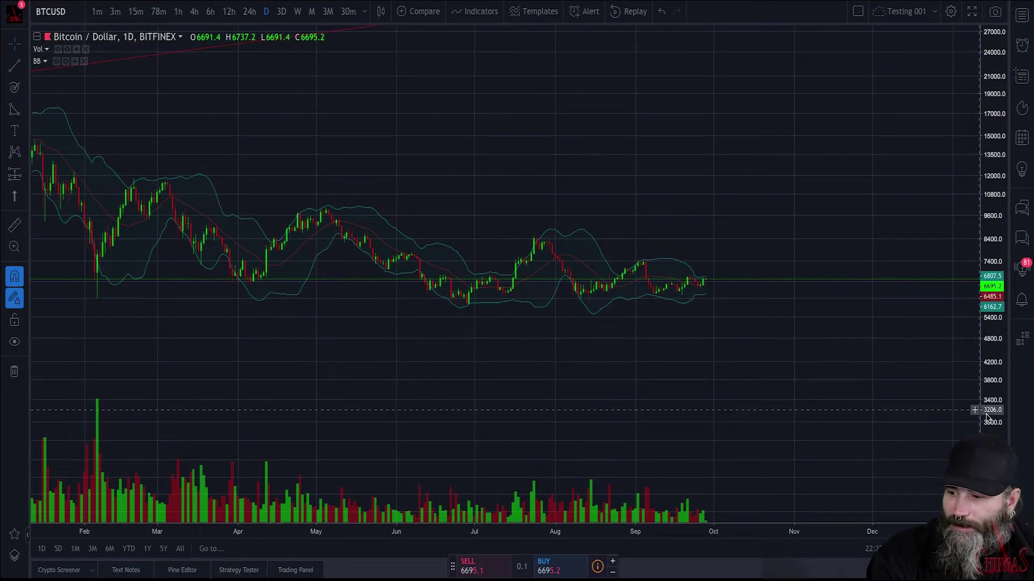
{"action": "left_click_drag", "start_coordinate": [988, 344], "coordinate": [988, 302]}
{"action": "scroll", "coordinate": [648, 224], "scroll_direction": "up", "scroll_amount": 5}
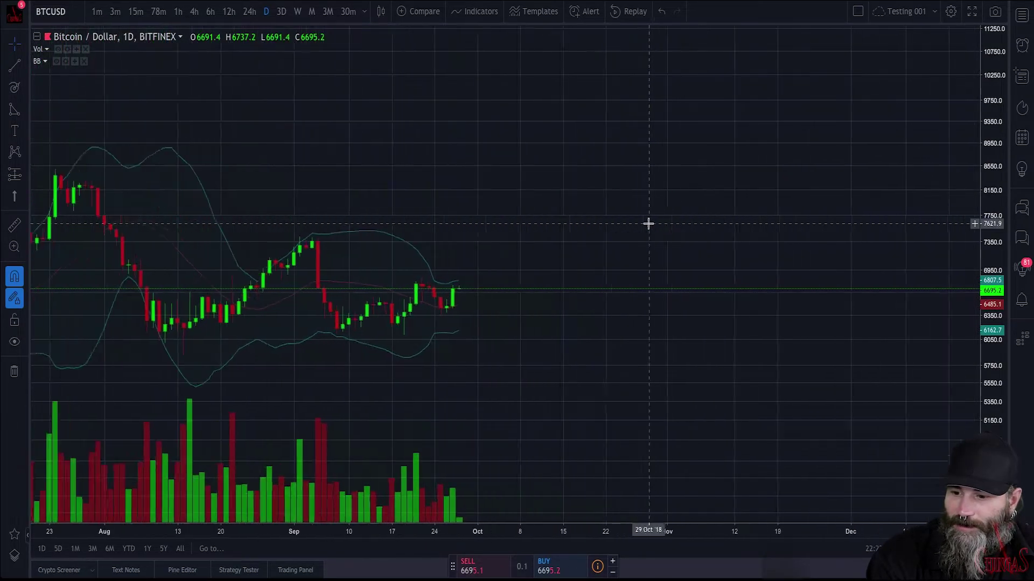
{"action": "scroll", "coordinate": [648, 224], "scroll_direction": "up", "scroll_amount": 6}
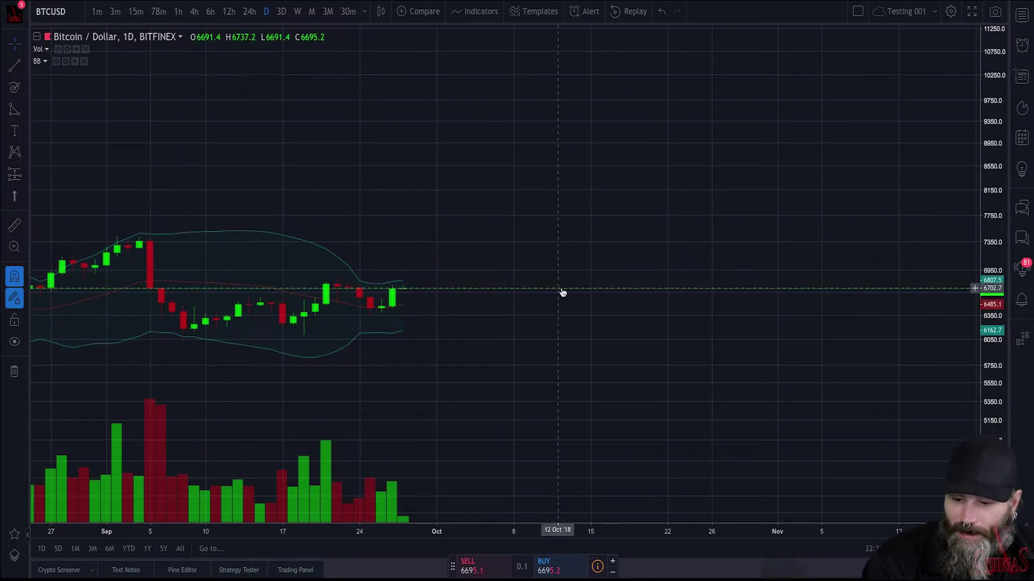
{"action": "scroll", "coordinate": [560, 293], "scroll_direction": "left", "scroll_amount": 4}
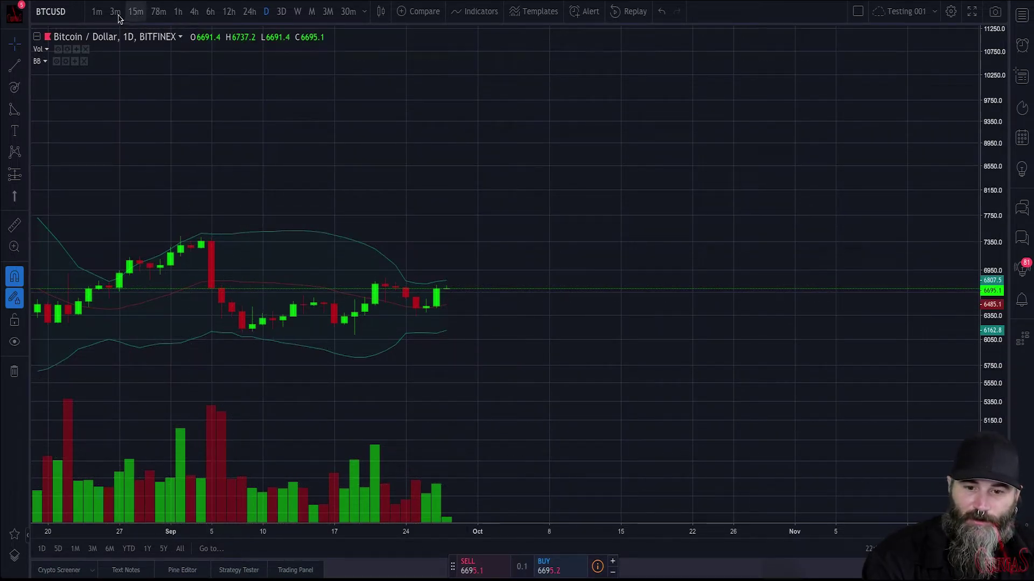
Try 15-minute then daily candles, and show the 5Y range of history.
{"action": "left_click", "coordinate": [136, 11]}
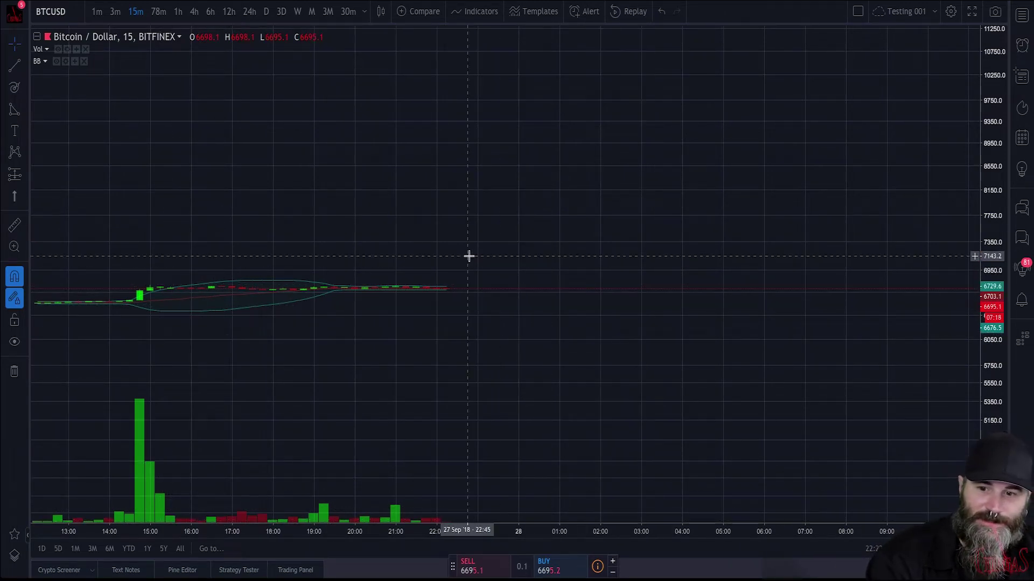
{"action": "left_click", "coordinate": [266, 11]}
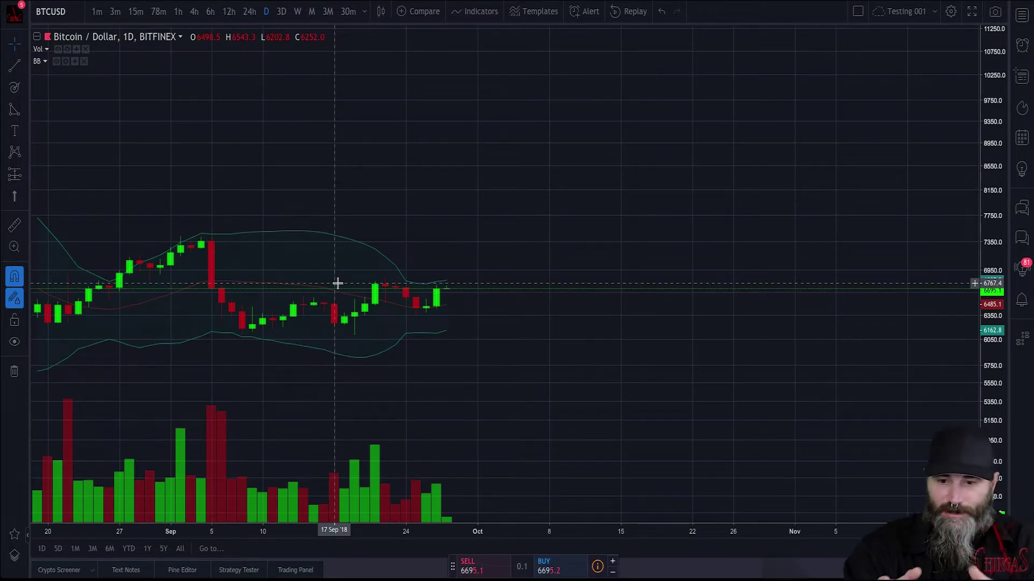
{"action": "scroll", "coordinate": [337, 283], "scroll_direction": "down", "scroll_amount": 3}
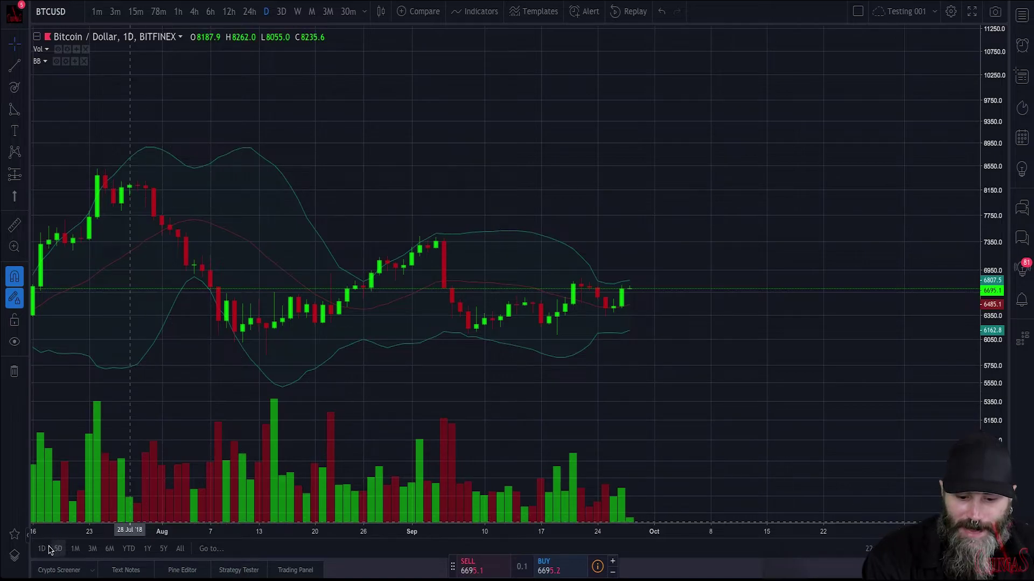
{"action": "left_click", "coordinate": [164, 549]}
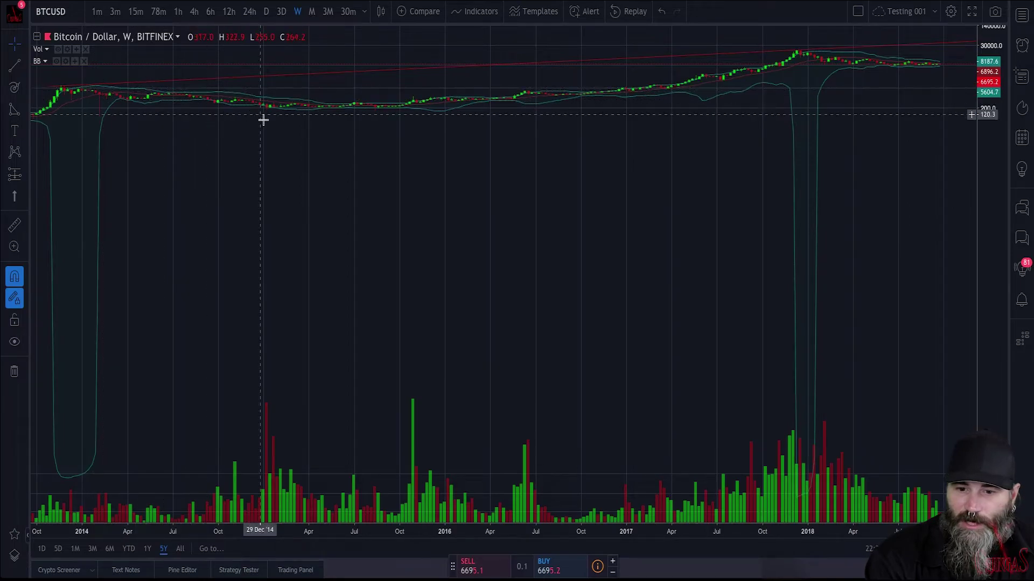
Delete the Bollinger Bands and view the 6M and 5D ranges.
{"action": "key", "text": "Delete"}
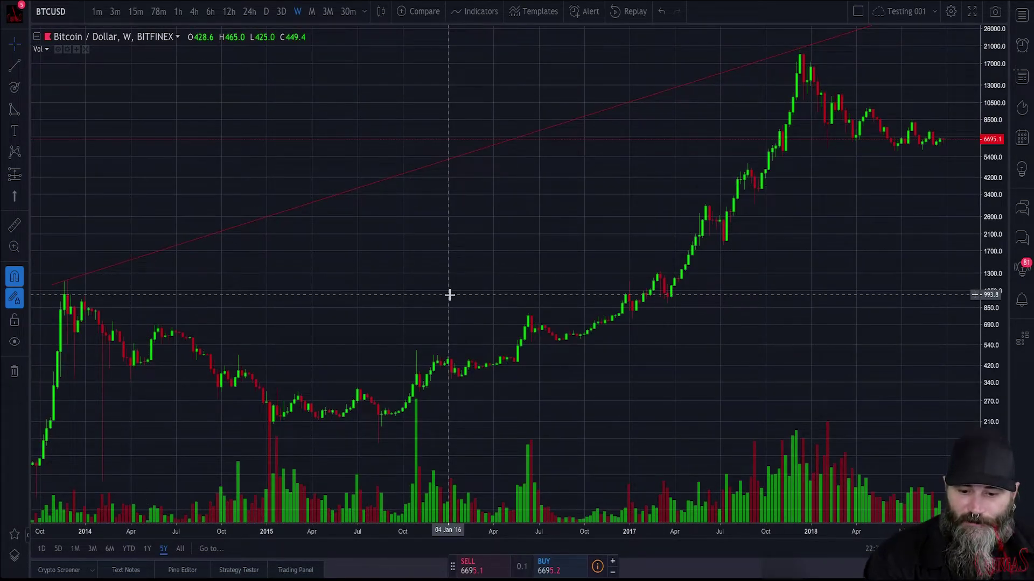
{"action": "left_click", "coordinate": [109, 549]}
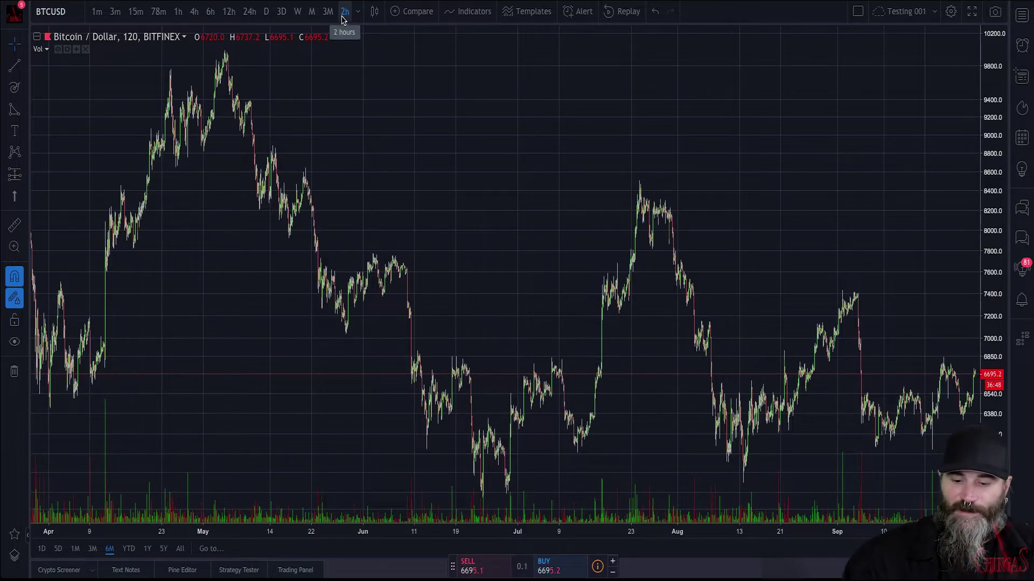
{"action": "left_click", "coordinate": [58, 548]}
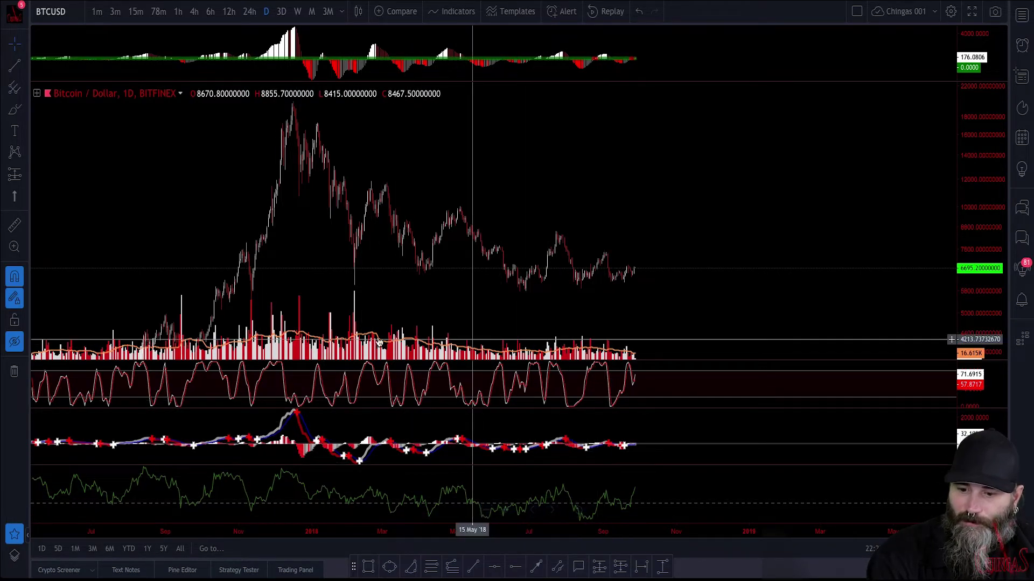
{"action": "scroll", "coordinate": [377, 245], "scroll_direction": "up", "scroll_amount": 1}
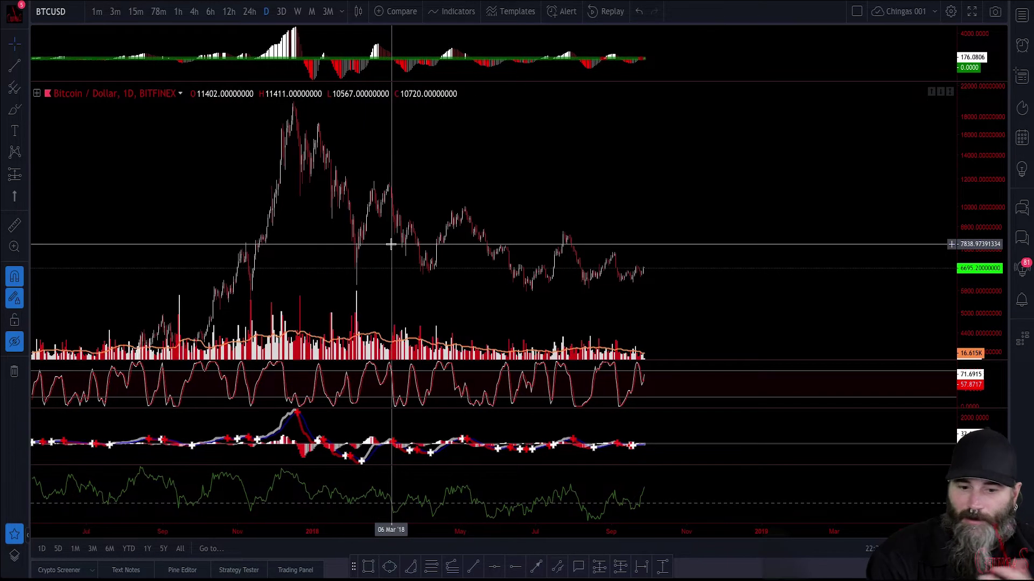
{"action": "left_click", "coordinate": [14, 343]}
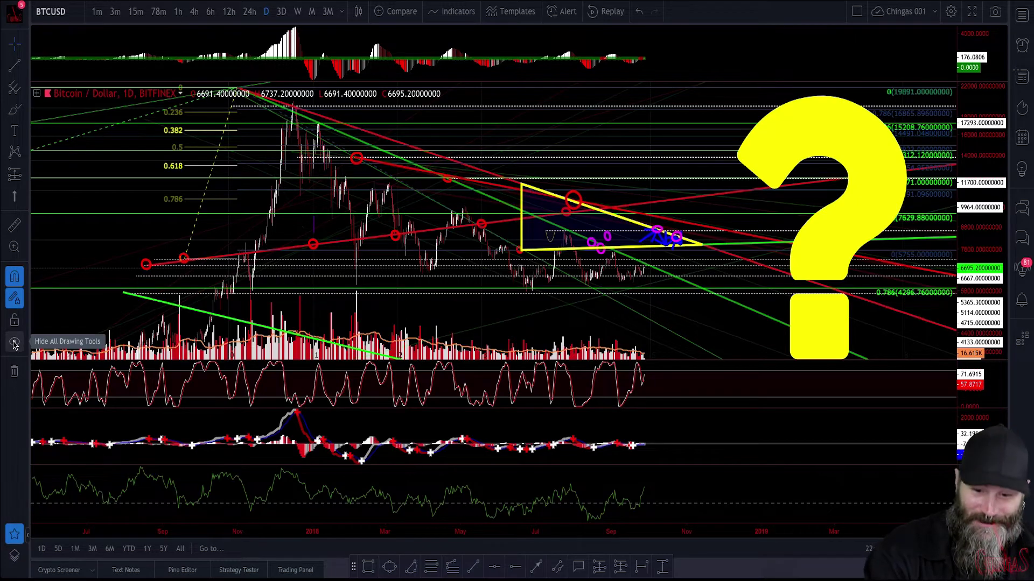
{"action": "left_click", "coordinate": [14, 343]}
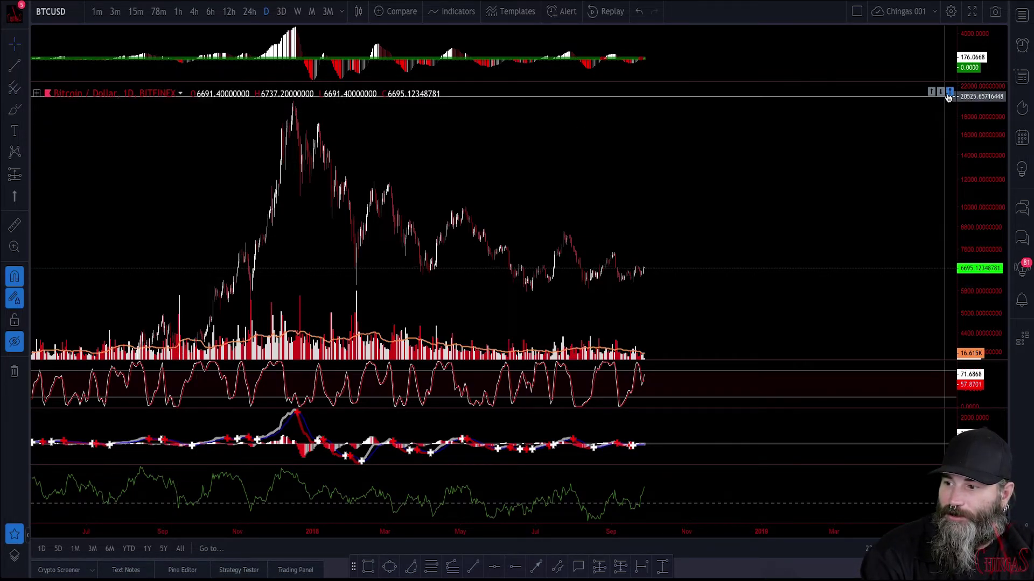
Maximize and restore the price and histogram panes, then zoom to roughly March–September 2018.
{"action": "double_click", "coordinate": [482, 200]}
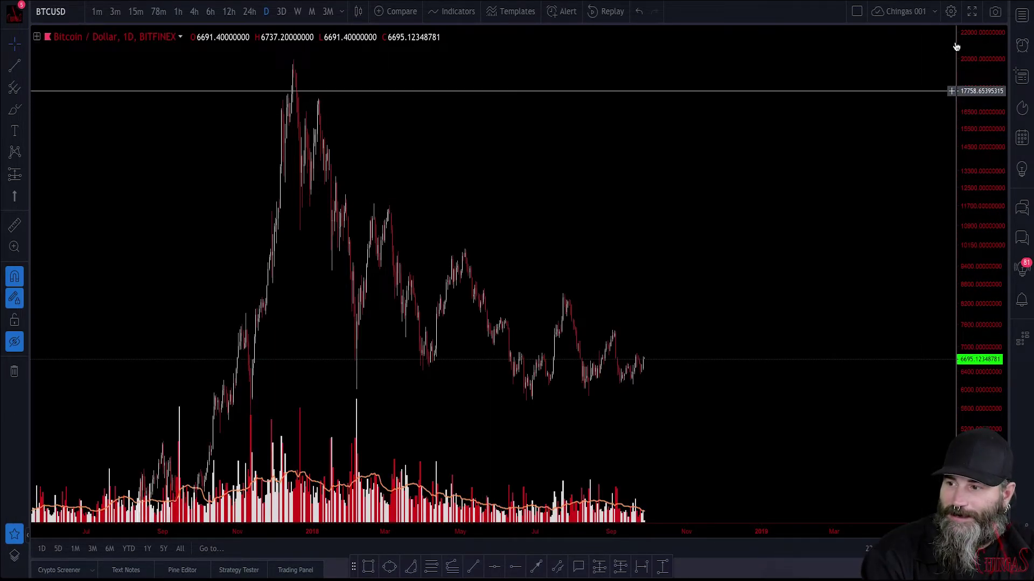
{"action": "double_click", "coordinate": [951, 49]}
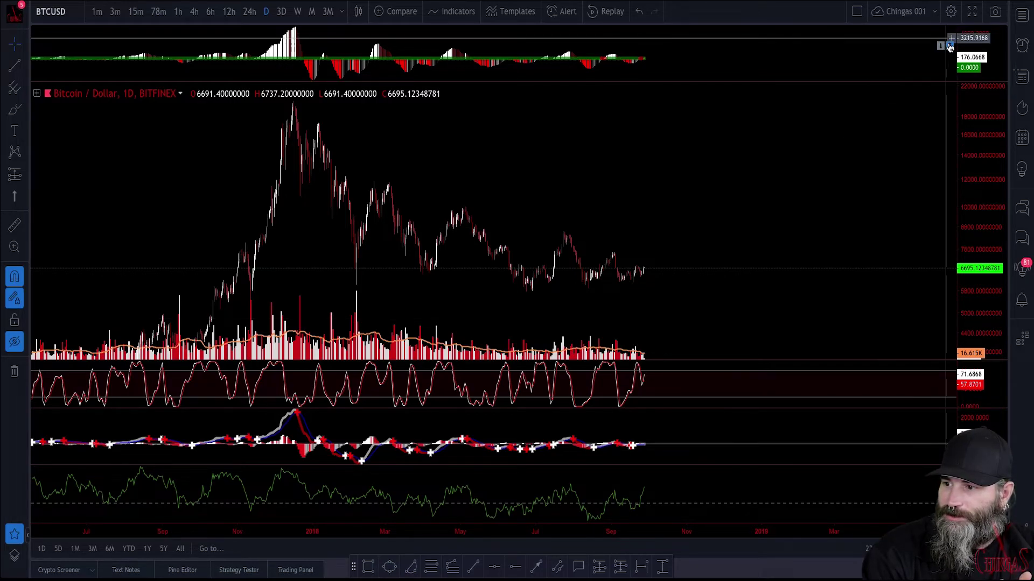
{"action": "double_click", "coordinate": [950, 48]}
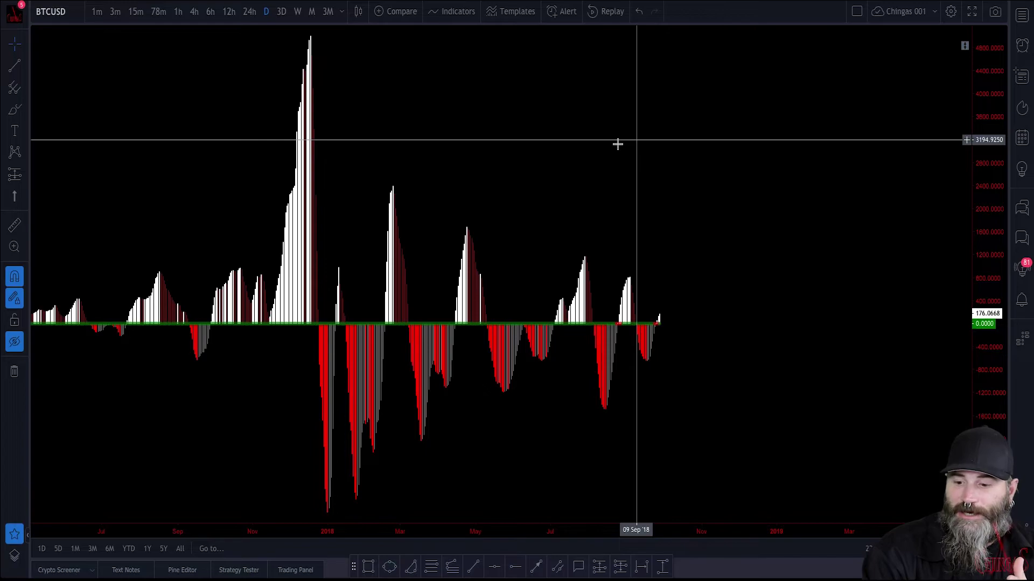
{"action": "scroll", "coordinate": [618, 144], "scroll_direction": "up", "scroll_amount": 5}
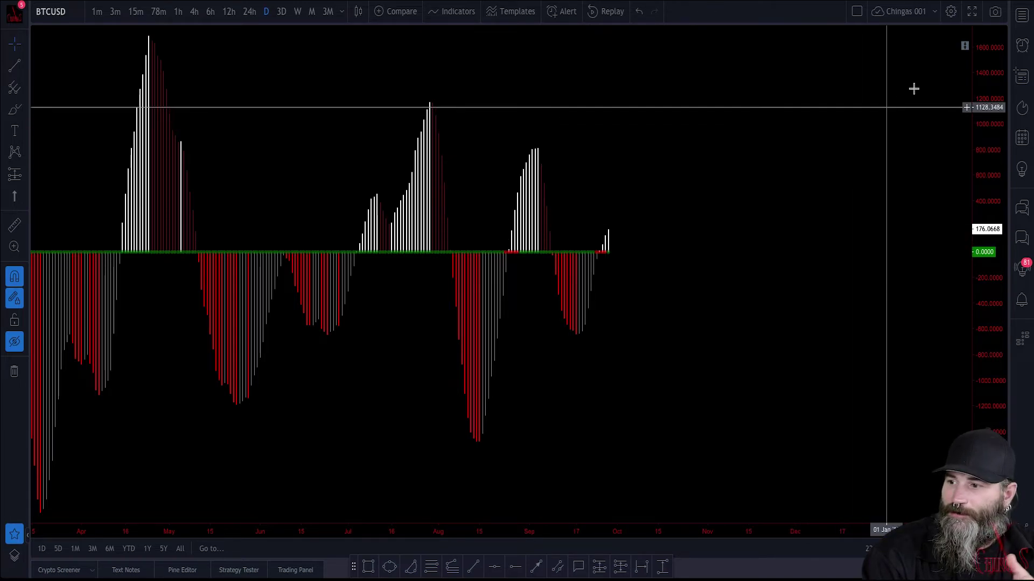
{"action": "left_click", "coordinate": [965, 48]}
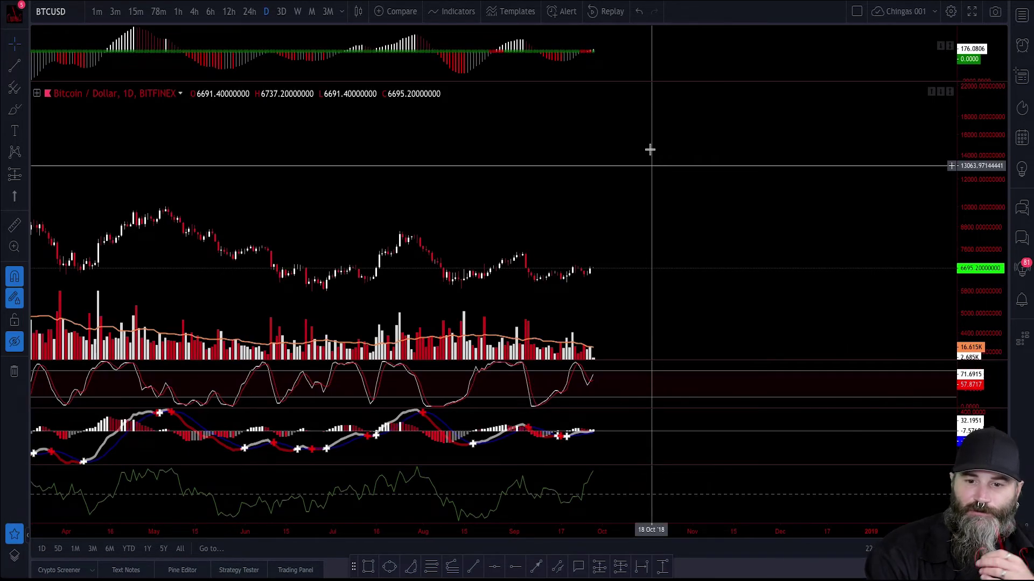
{"action": "scroll", "coordinate": [649, 150], "scroll_direction": "down", "scroll_amount": 2}
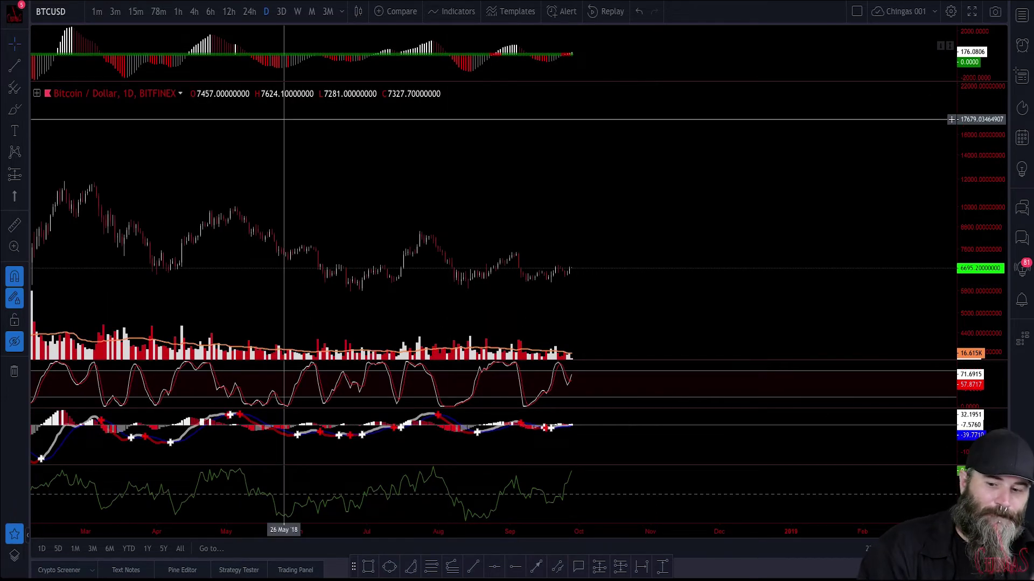